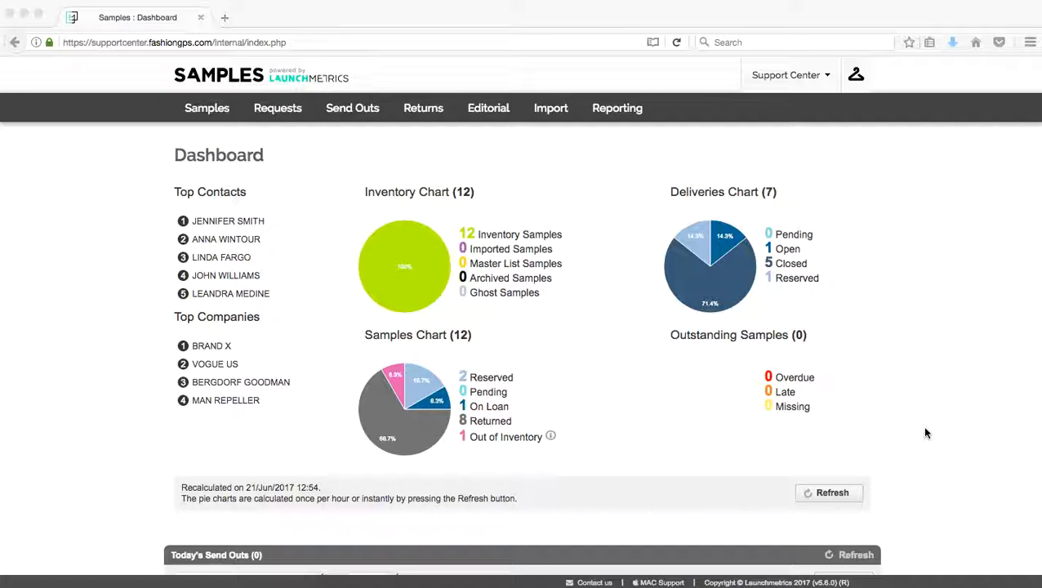
Step: Open the Send-Out Report and generate it without any filters
left_click(926, 433)
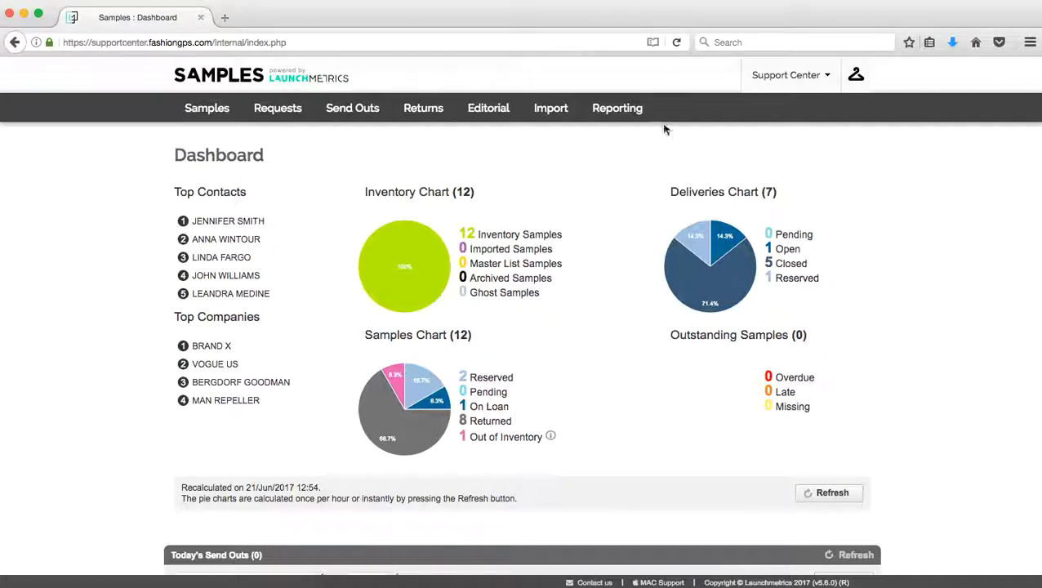
mouse_move(627, 110)
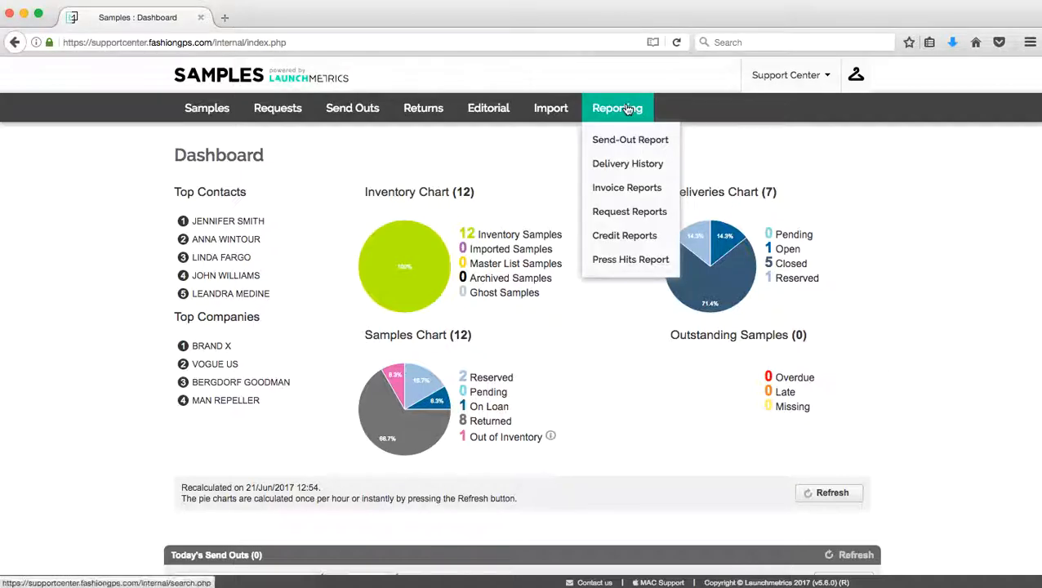
left_click(657, 142)
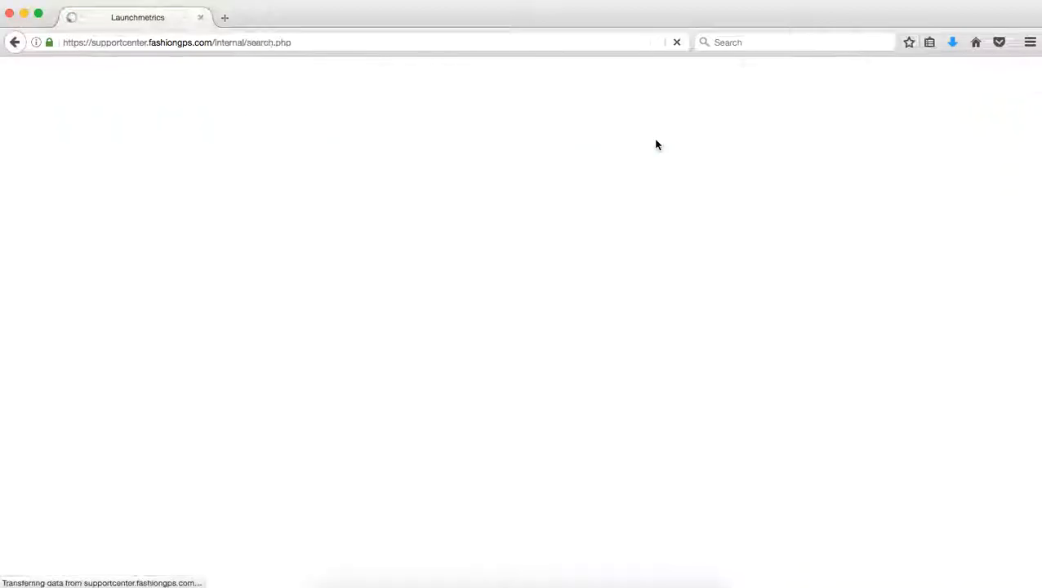
scroll(667, 159, "down", 1)
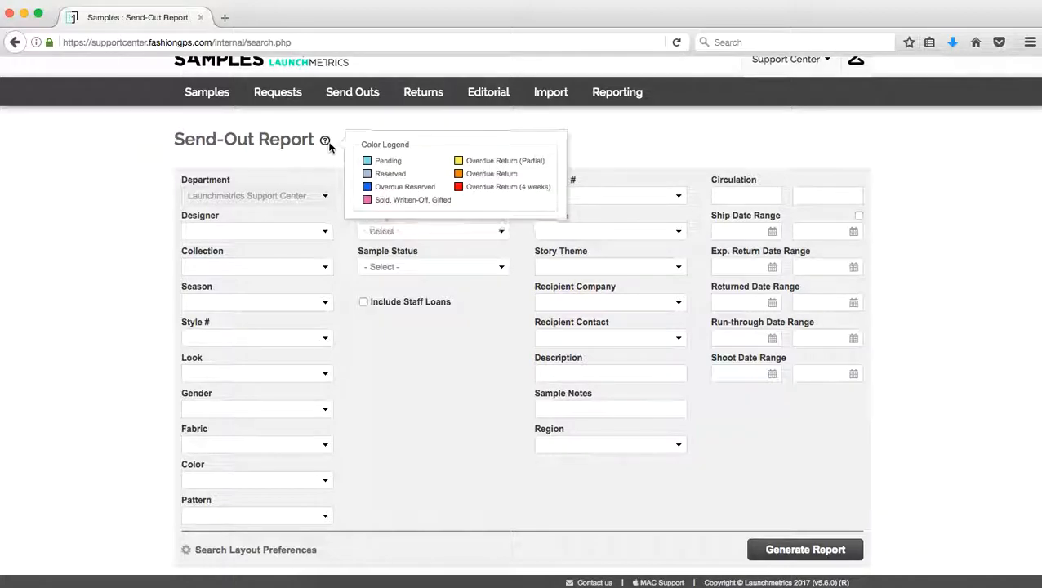
left_click(816, 552)
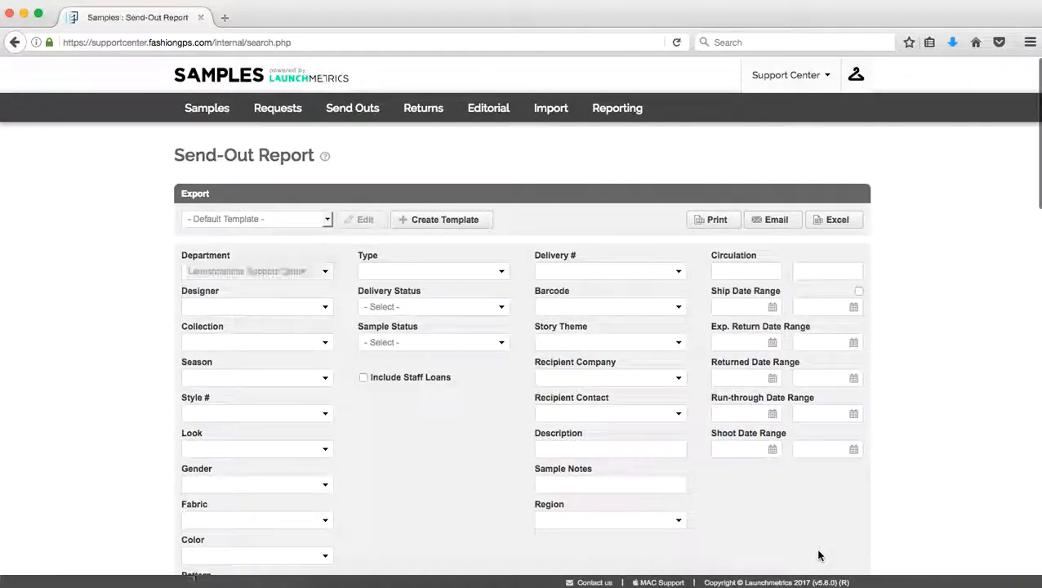
Step: Look through all samples in the report results and examine the available sort criteria without choosing one
scroll(796, 537, "down", 5)
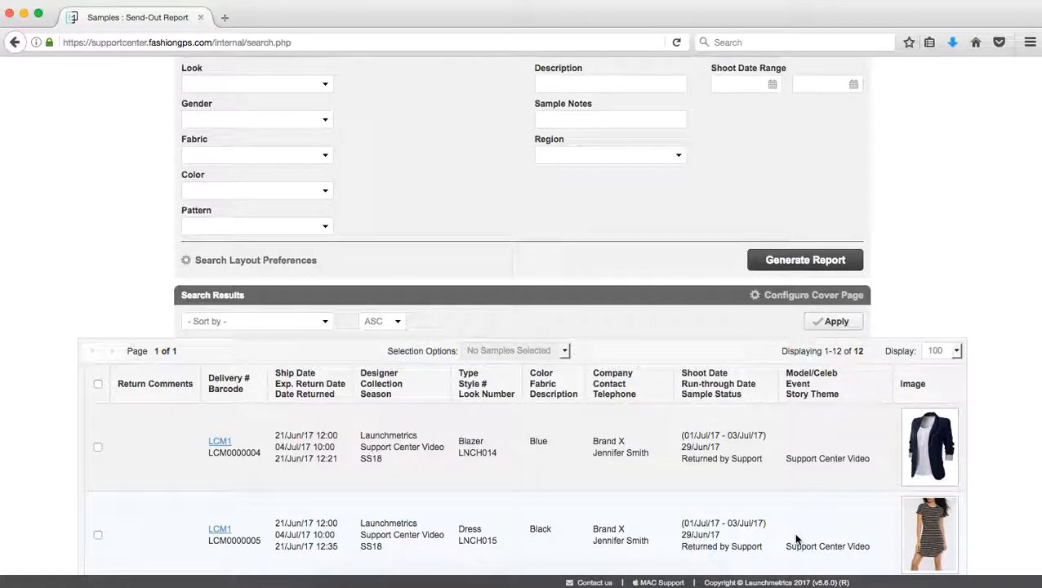
scroll(634, 398, "down", 2)
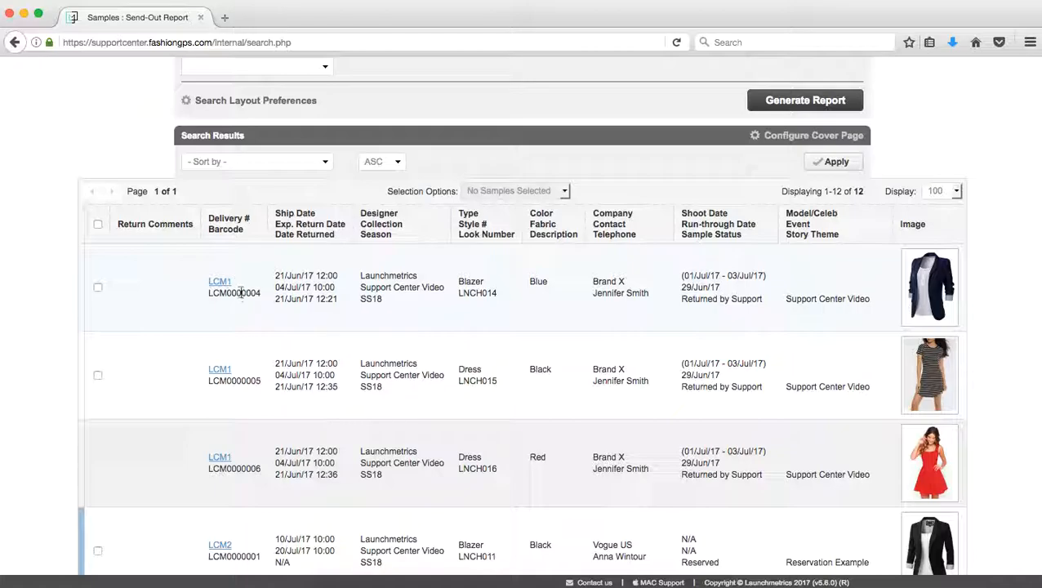
scroll(244, 399, "down", 7)
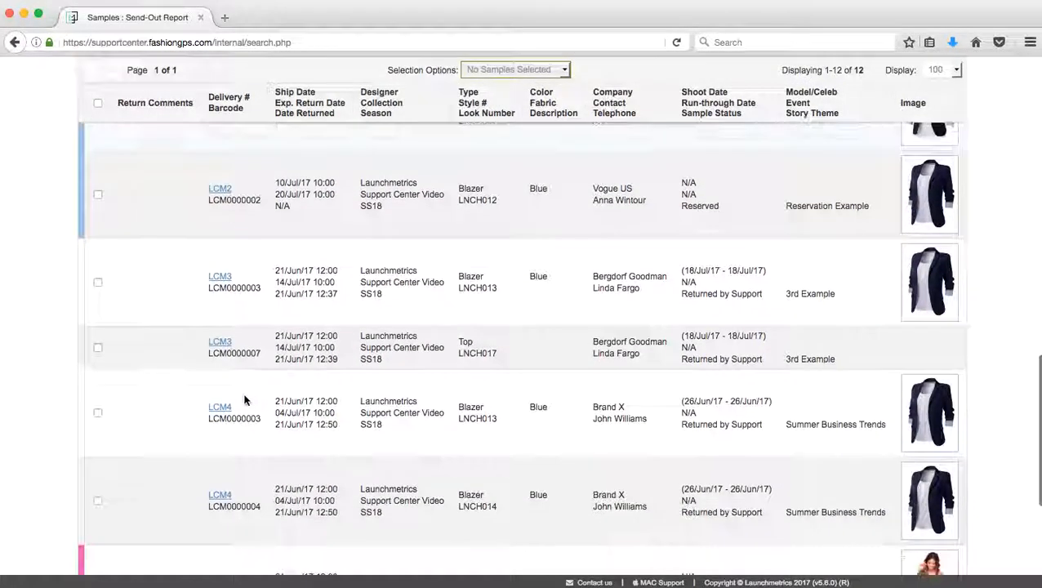
scroll(244, 399, "down", 4)
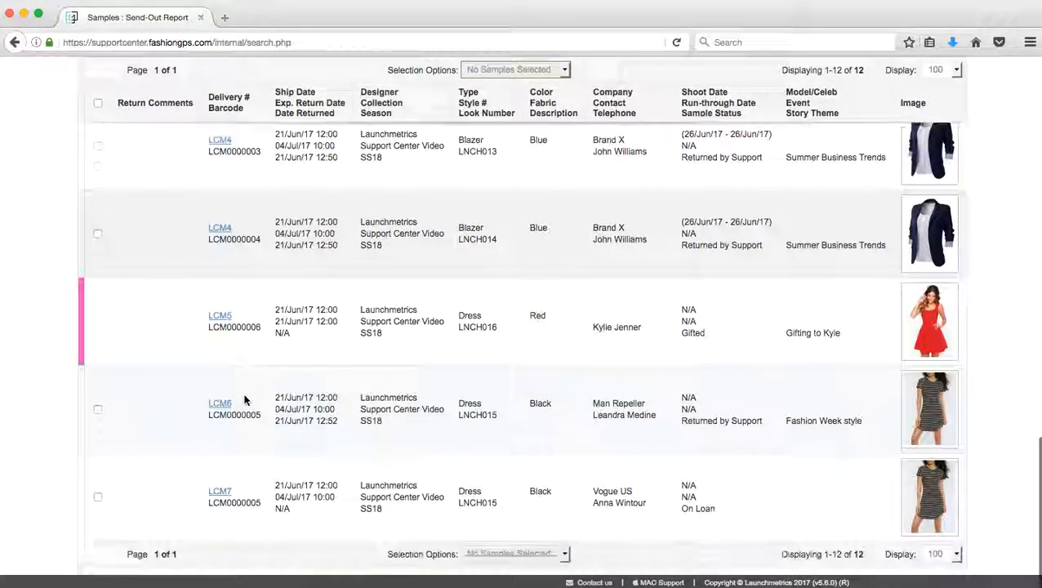
scroll(393, 352, "up", 15)
scroll(393, 352, "down", 4)
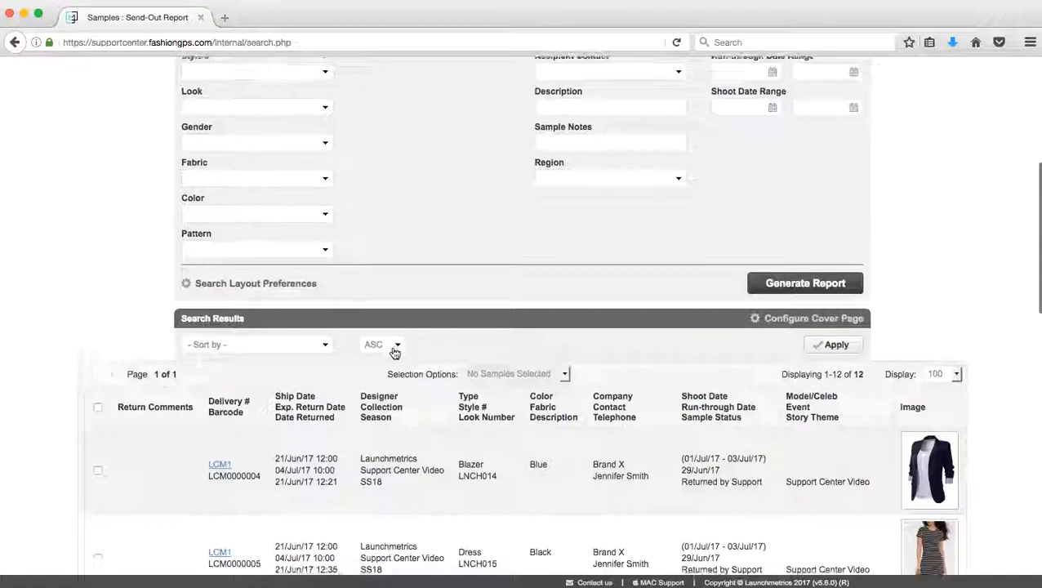
left_click(306, 320)
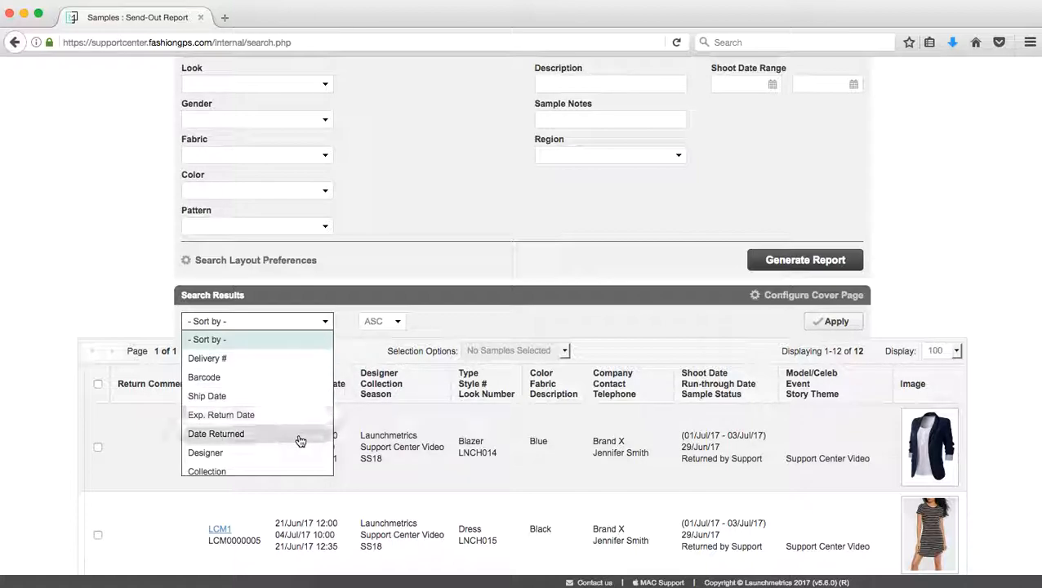
scroll(301, 441, "down", 1)
scroll(300, 441, "down", 2)
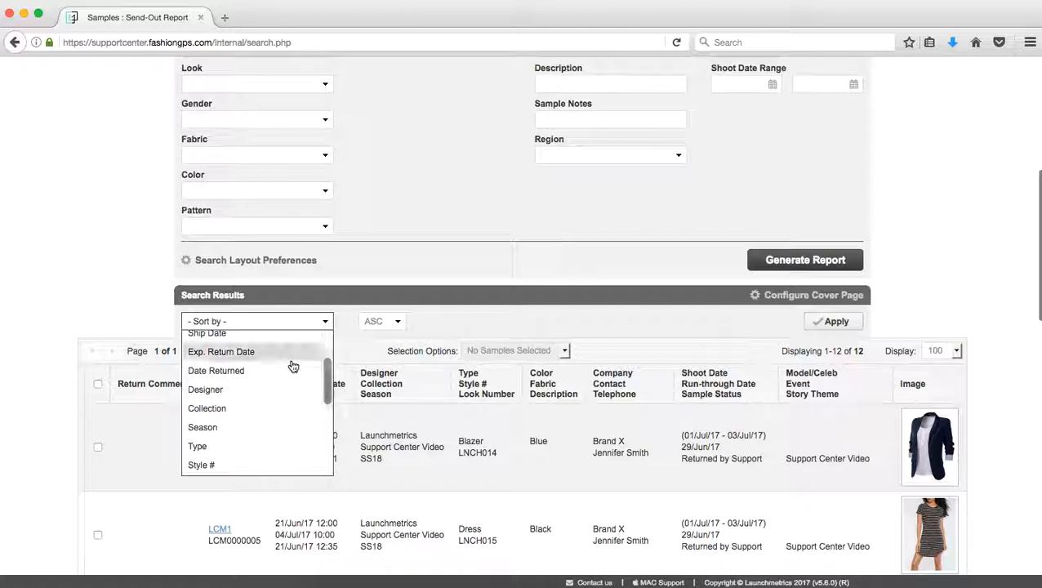
left_click(454, 324)
Step: Filter the report by recipient company Brand X and generate it
scroll(458, 272, "up", 5)
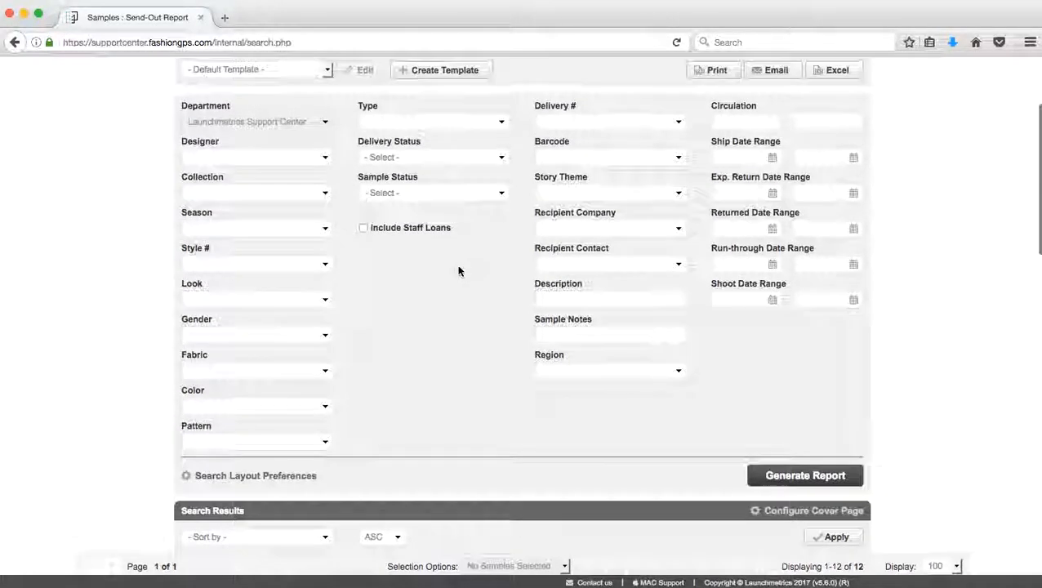
scroll(458, 272, "up", 1)
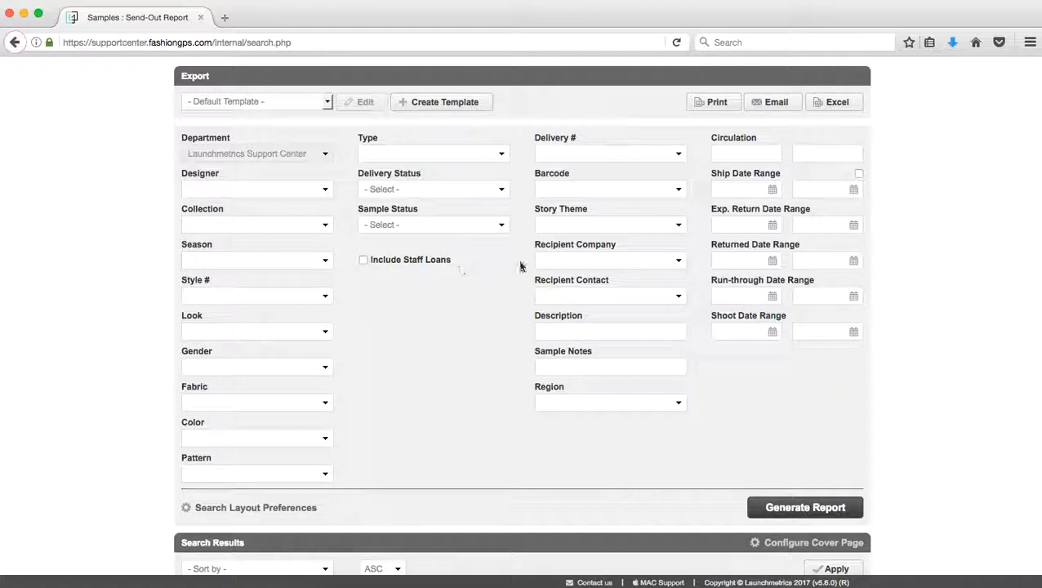
left_click(570, 264)
type("Brand")
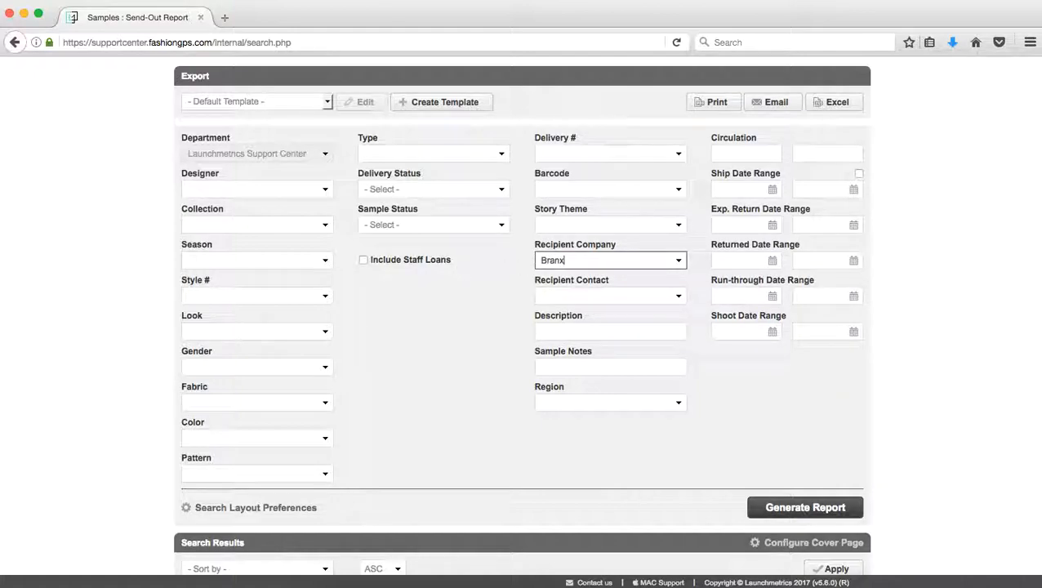
type(" X")
left_click(595, 278)
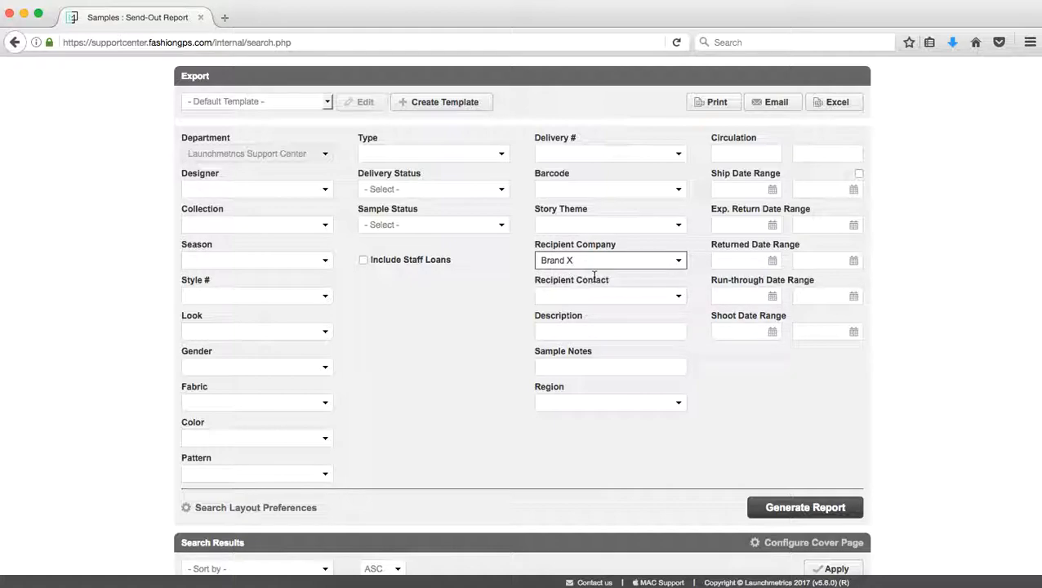
left_click(804, 508)
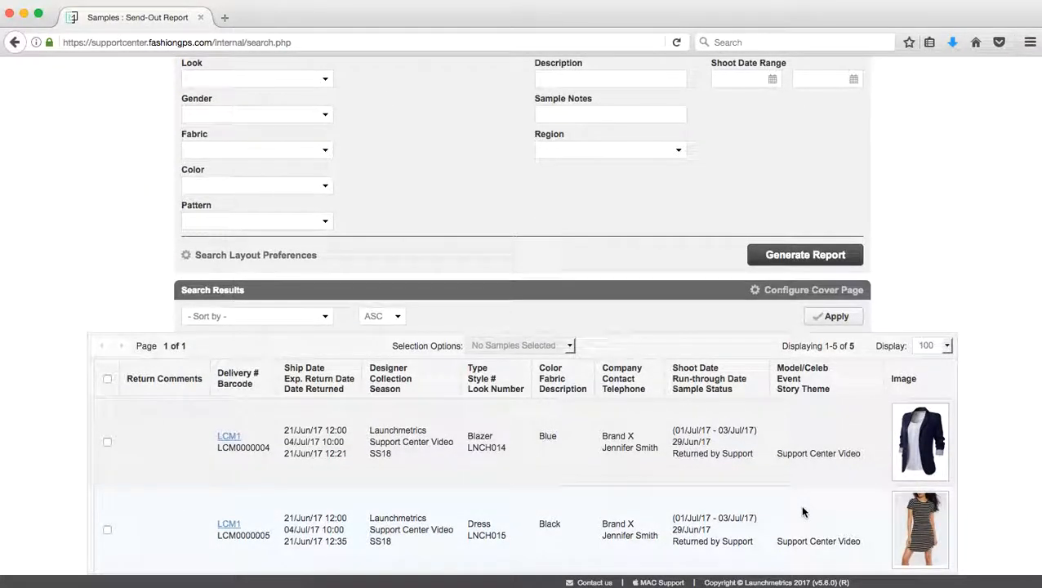
Step: Set the recipient contact filter to the Brand X contact who received the Summer Business Trends samples
scroll(803, 512, "down", 3)
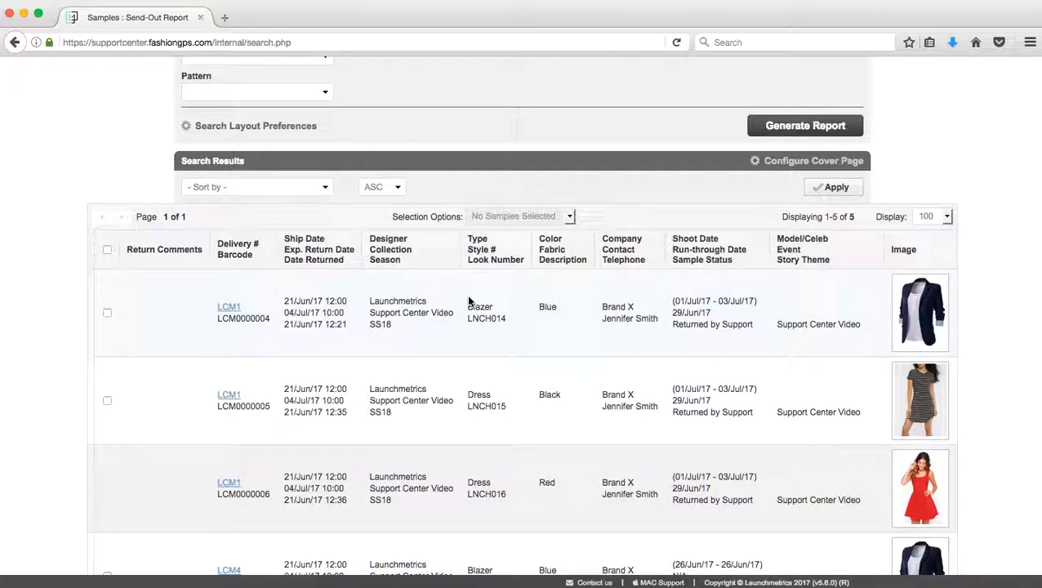
scroll(529, 317, "down", 2)
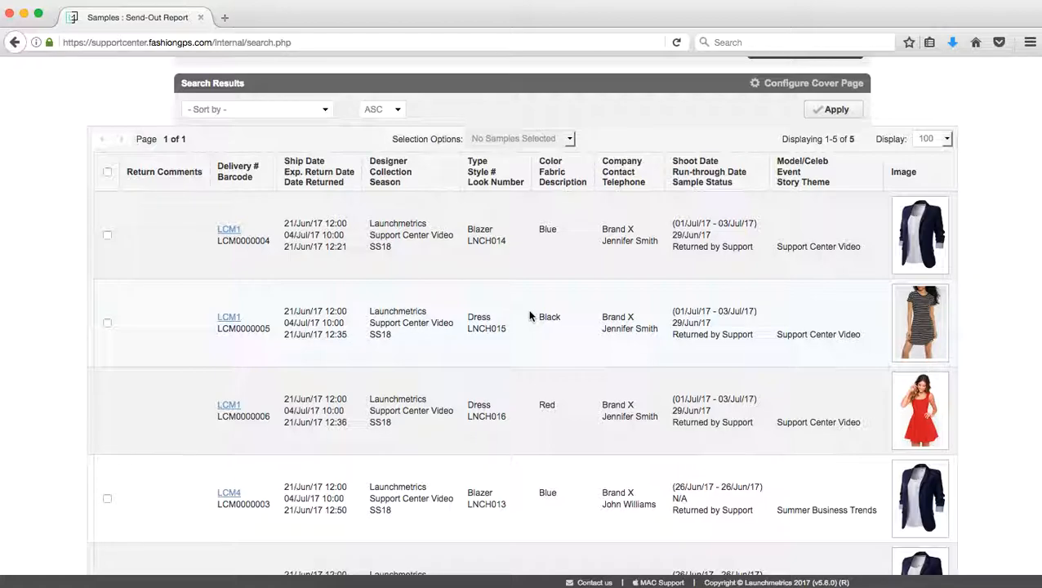
scroll(529, 317, "down", 2)
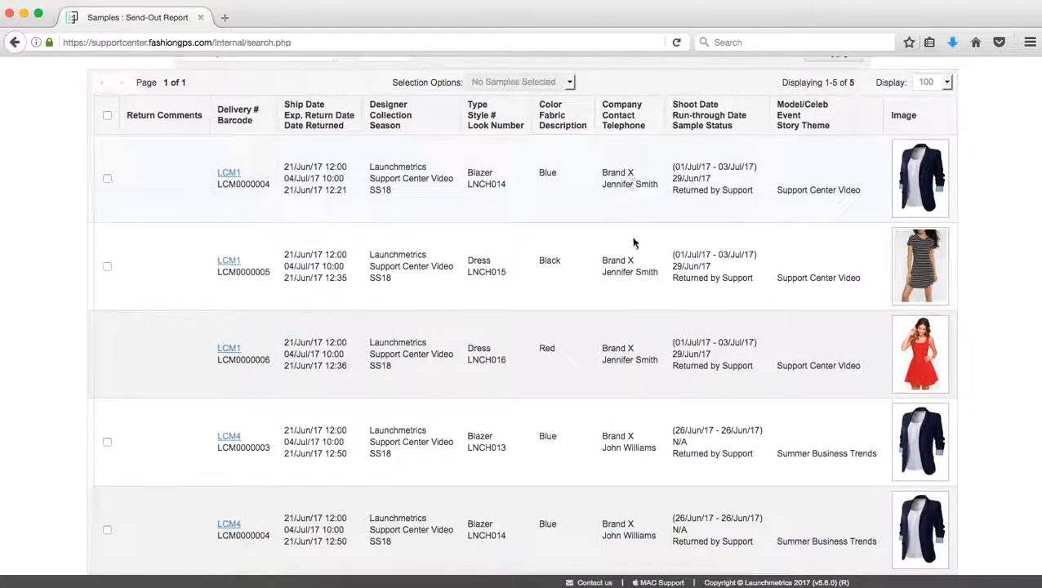
scroll(633, 262, "down", 1)
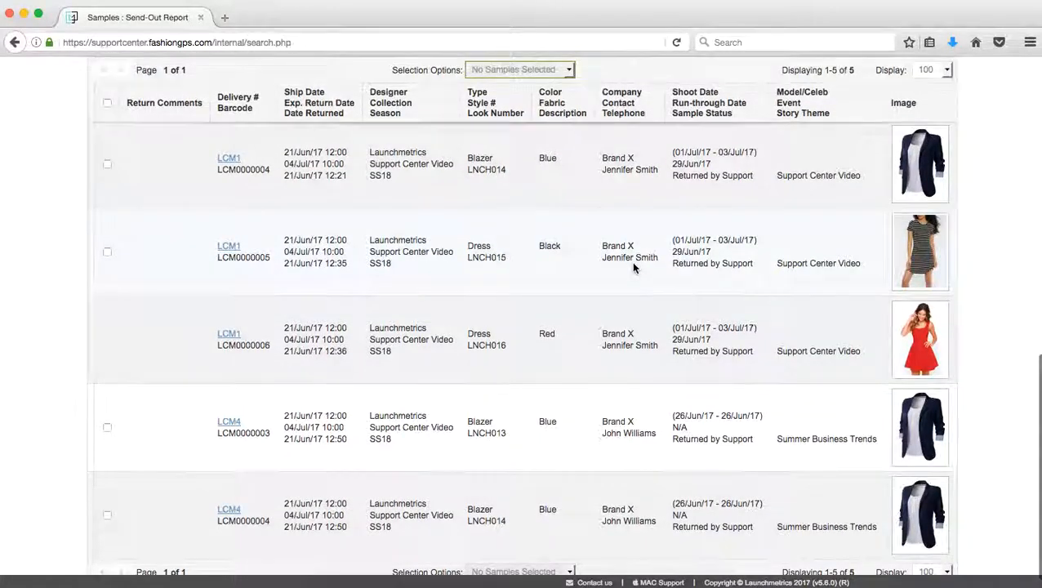
scroll(633, 263, "down", 1)
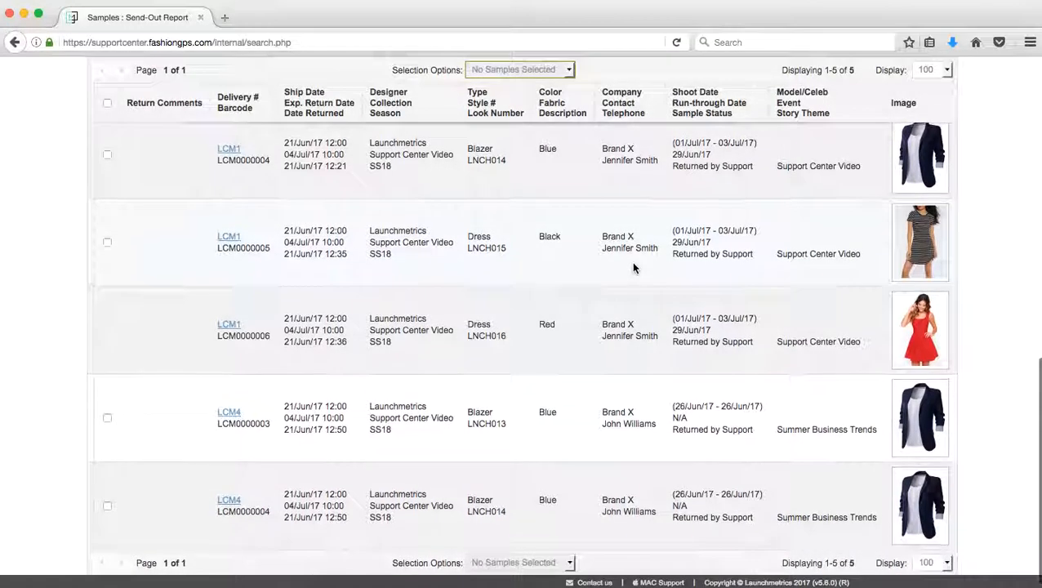
scroll(634, 268, "up", 10)
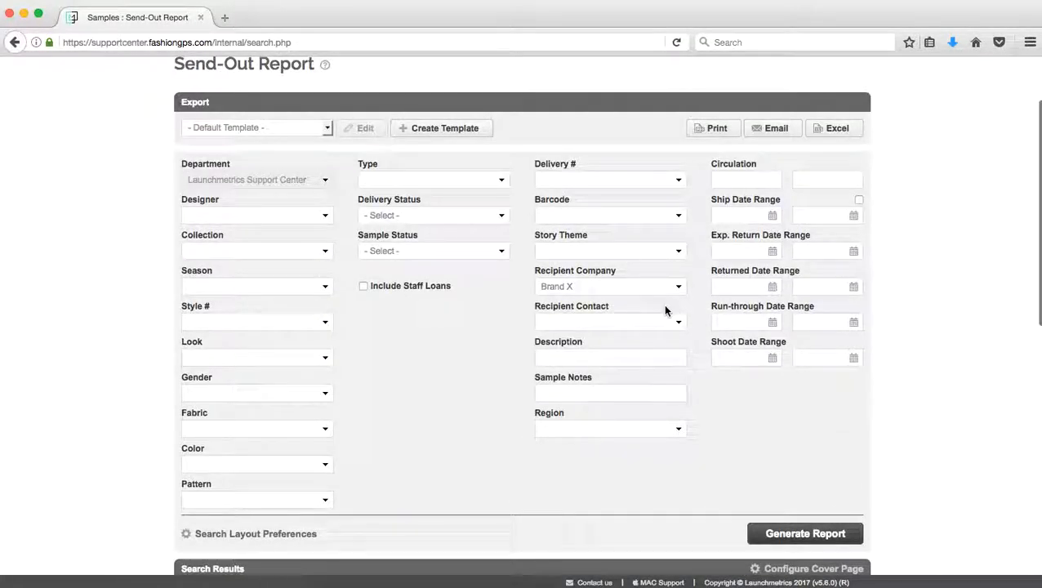
left_click(680, 324)
left_click(652, 363)
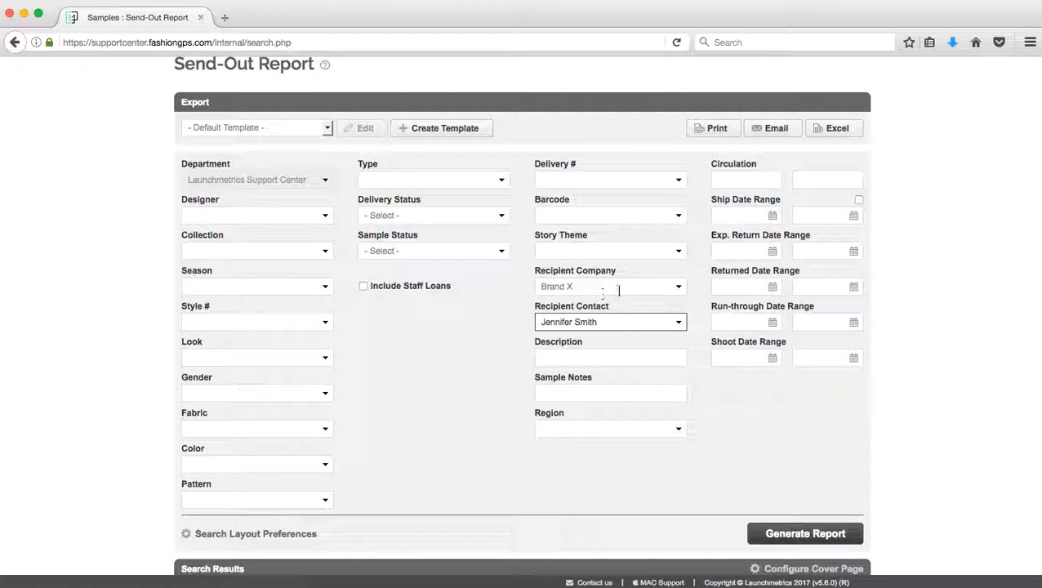
left_click(678, 323)
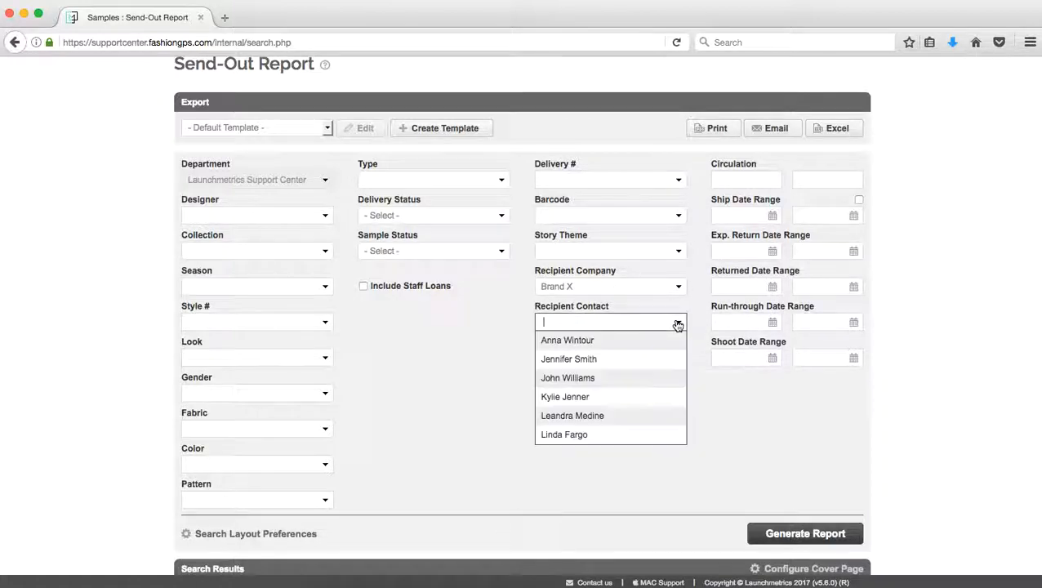
left_click(631, 380)
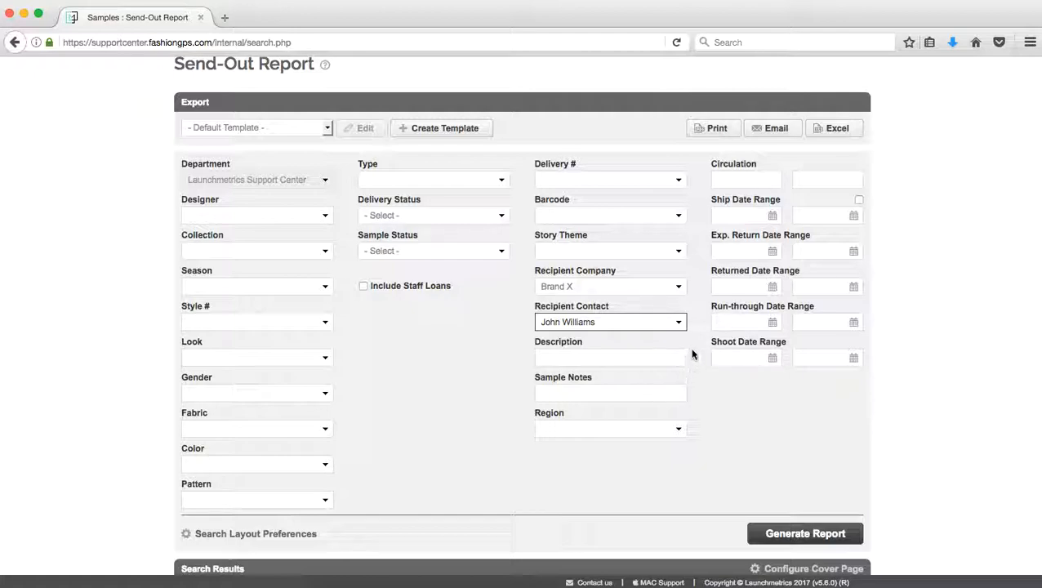
Step: Limit the ship date range to 01/Jun/2017 through 30/Jun/2017 and generate the report
left_click(763, 214)
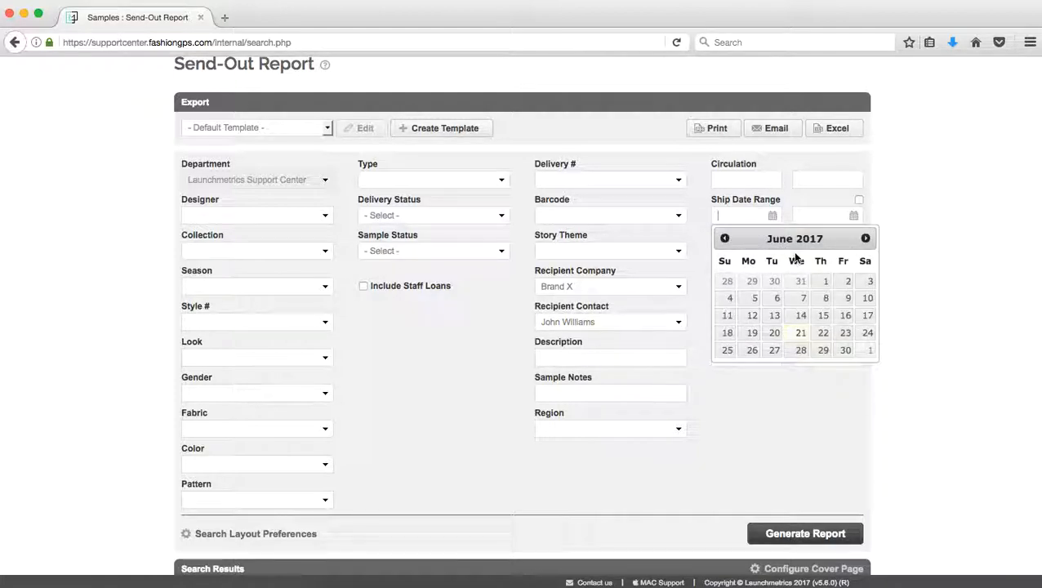
left_click(826, 282)
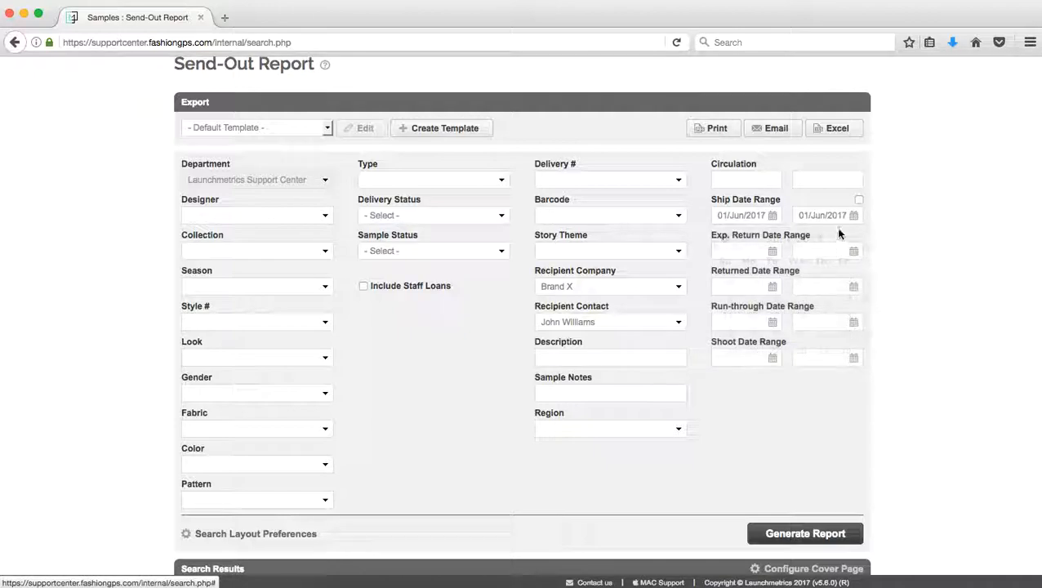
left_click(927, 351)
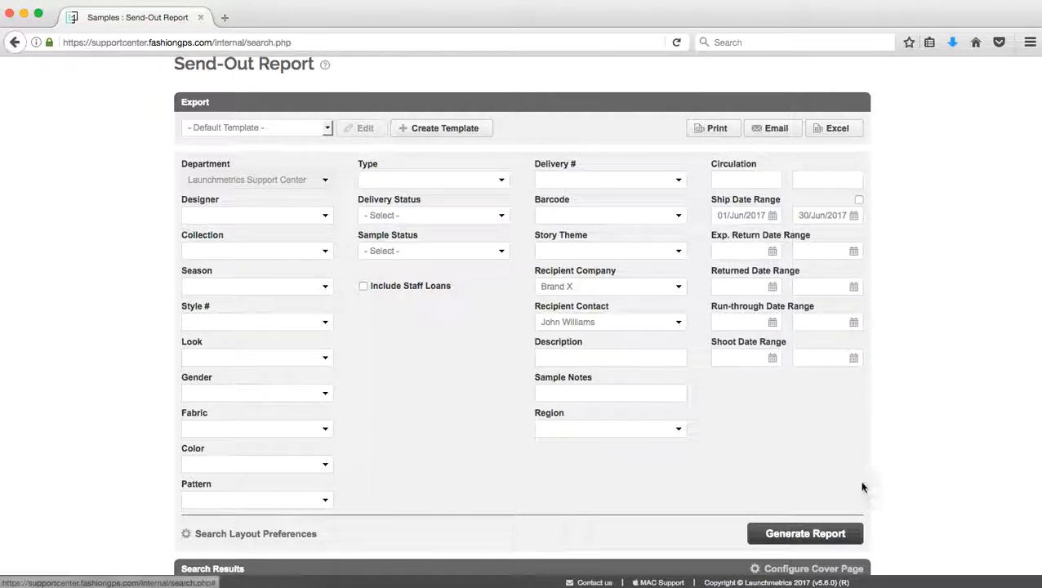
left_click(826, 538)
scroll(792, 511, "down", 10)
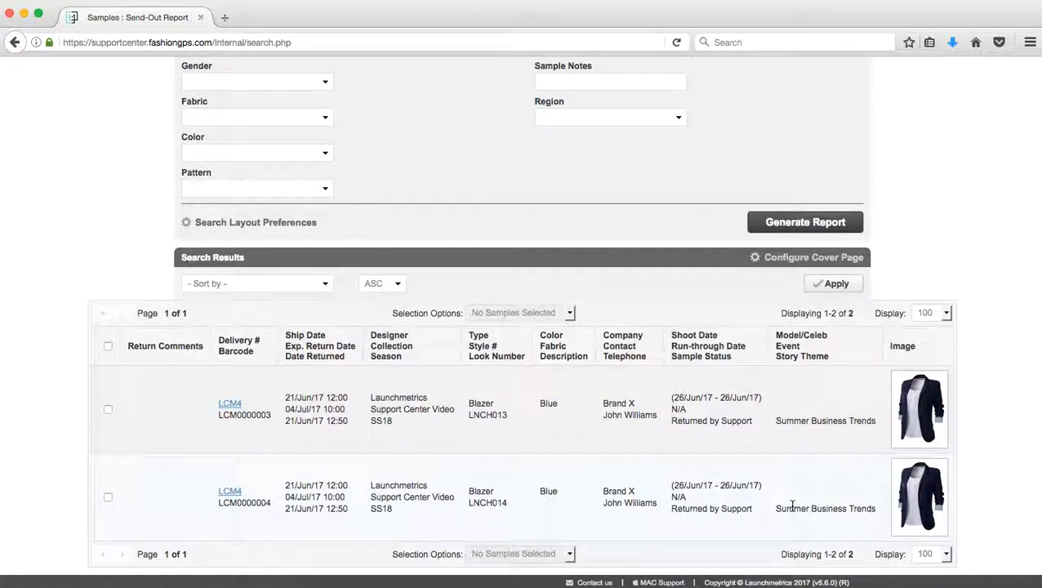
Step: Clear the recipient company, recipient contact and ship date range filters
scroll(792, 506, "up", 4)
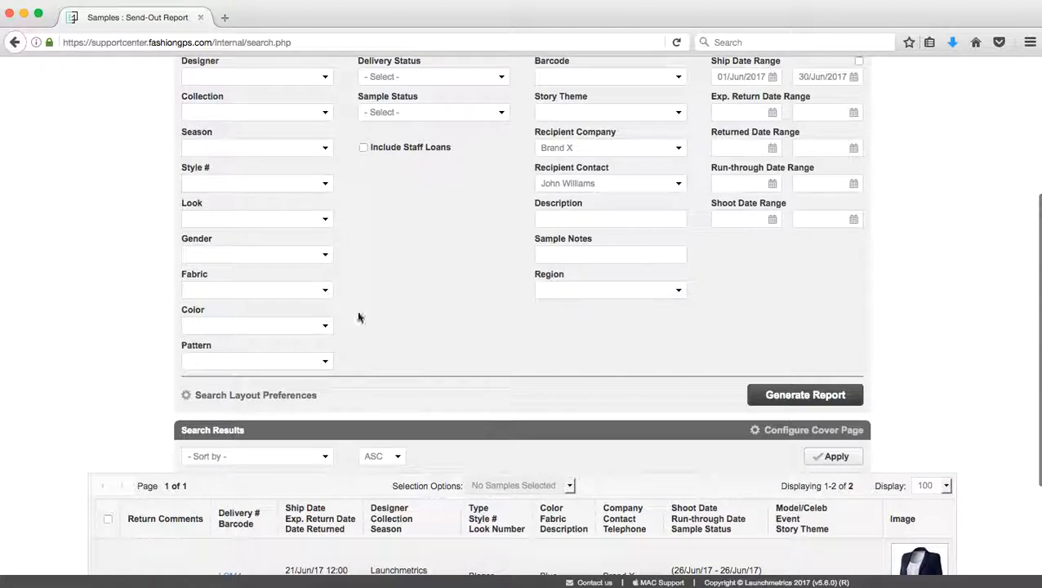
scroll(309, 240, "up", 3)
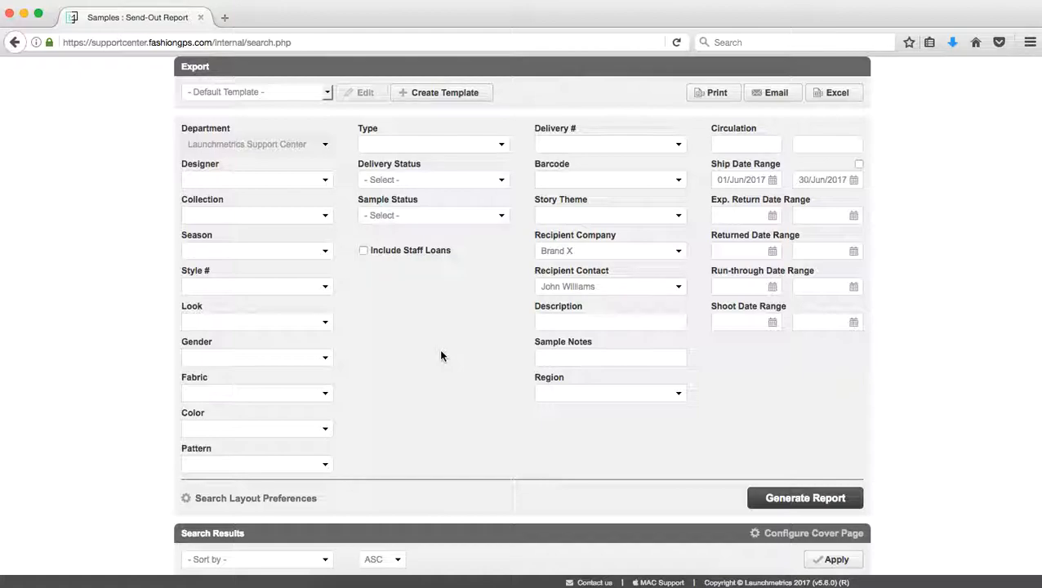
left_click(591, 252)
triple_click(592, 251)
key("BackSpace")
key("Tab")
key("BackSpace")
key("Tab")
double_click(735, 178)
left_click(734, 178)
key("BackSpace")
key("Tab")
key("BackSpace")
key("Tab")
left_click(462, 267)
Step: Filter the report by the Reserved delivery status and generate it
left_click(468, 179)
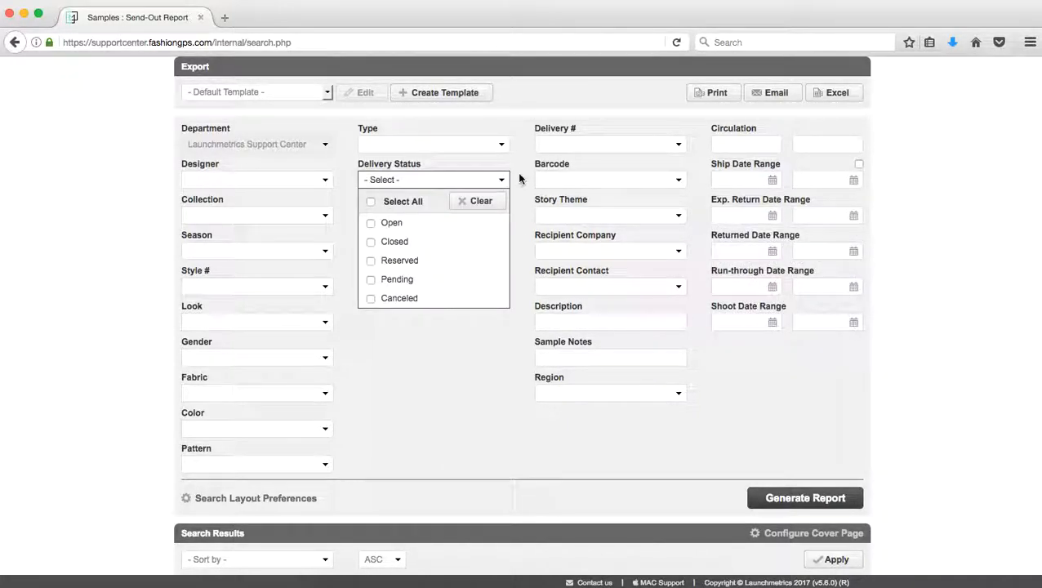
left_click(439, 260)
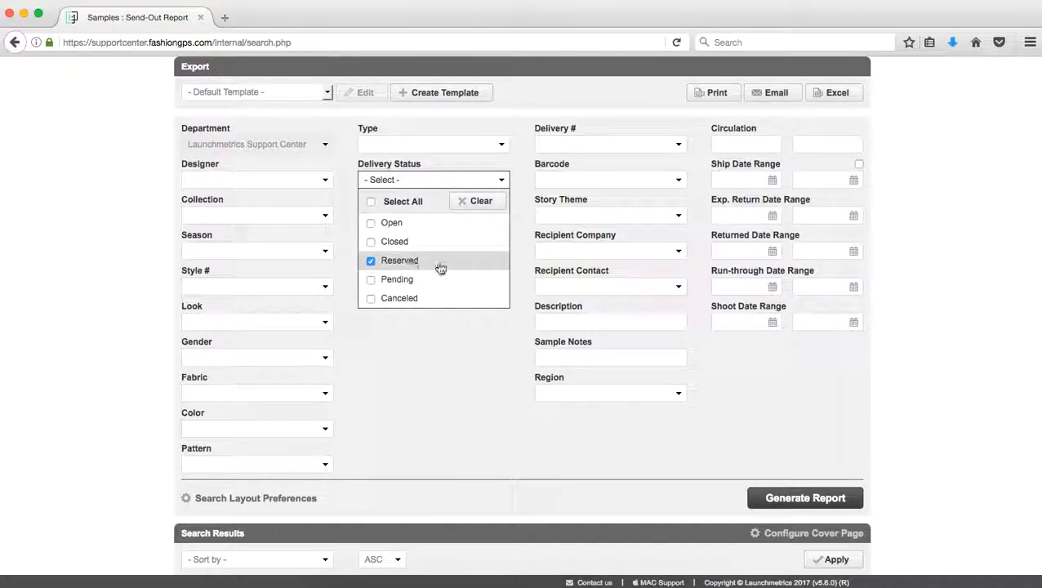
left_click(798, 498)
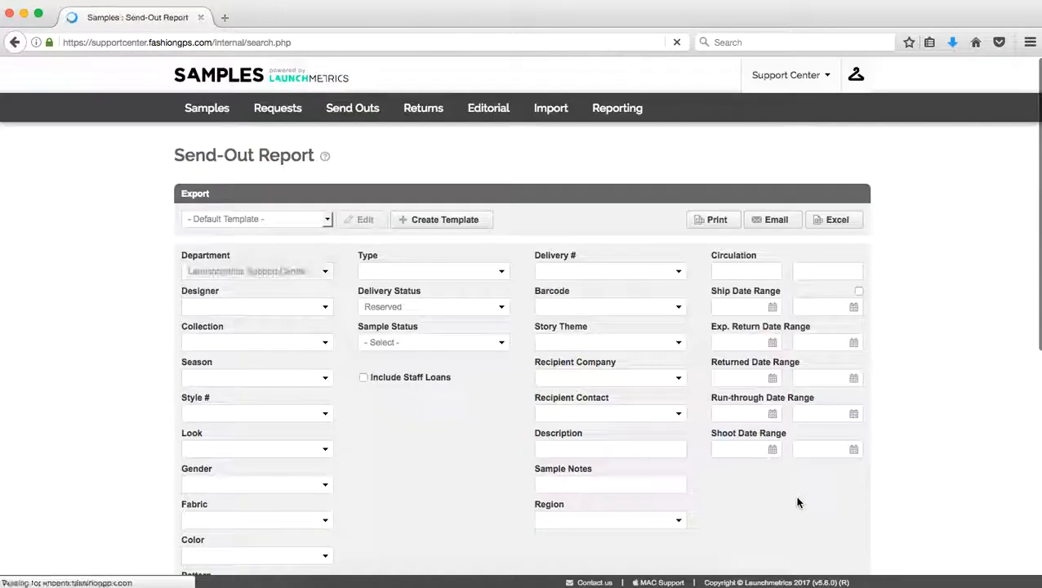
Step: Set the delivery status filter to Open only and generate the report
scroll(780, 502, "down", 4)
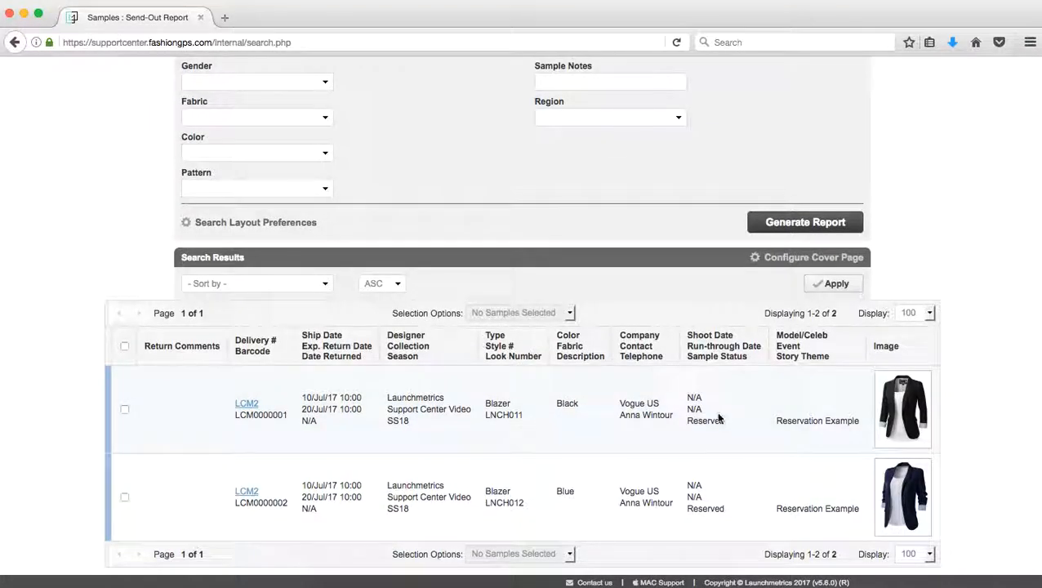
scroll(719, 418, "up", 3)
scroll(718, 418, "up", 8)
left_click(488, 277)
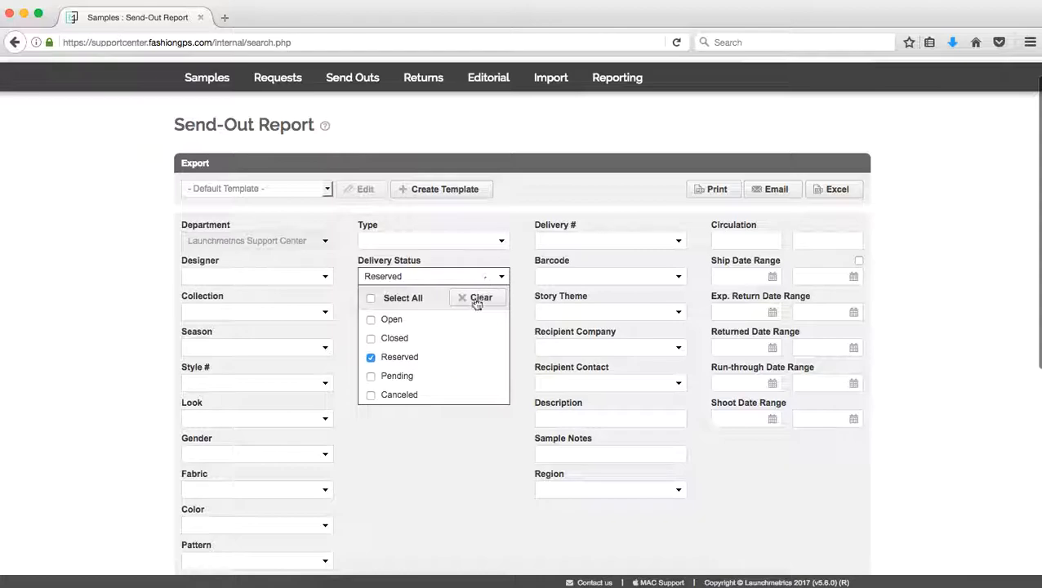
left_click(440, 358)
left_click(421, 320)
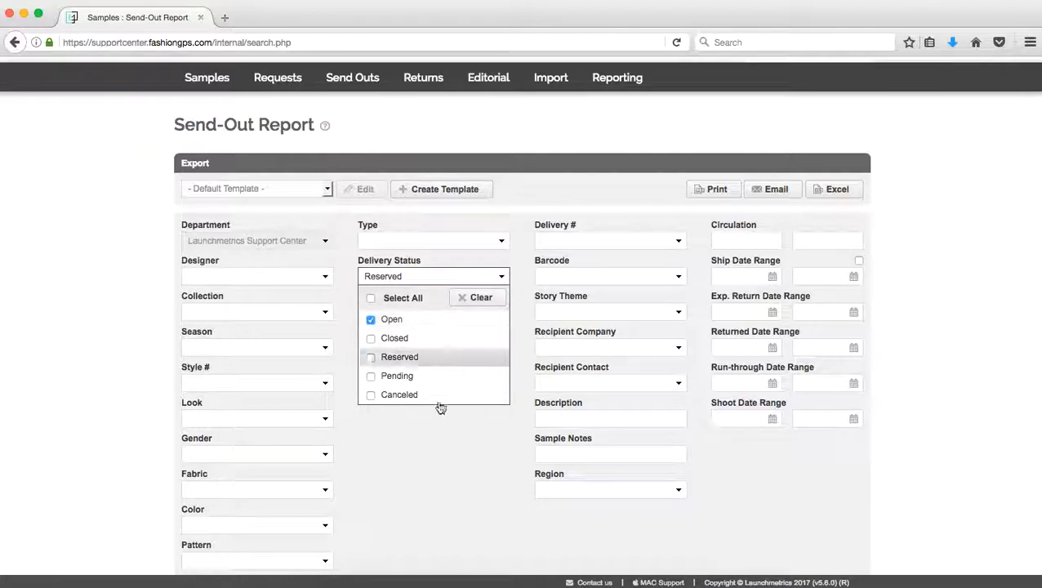
left_click(447, 432)
scroll(447, 432, "down", 9)
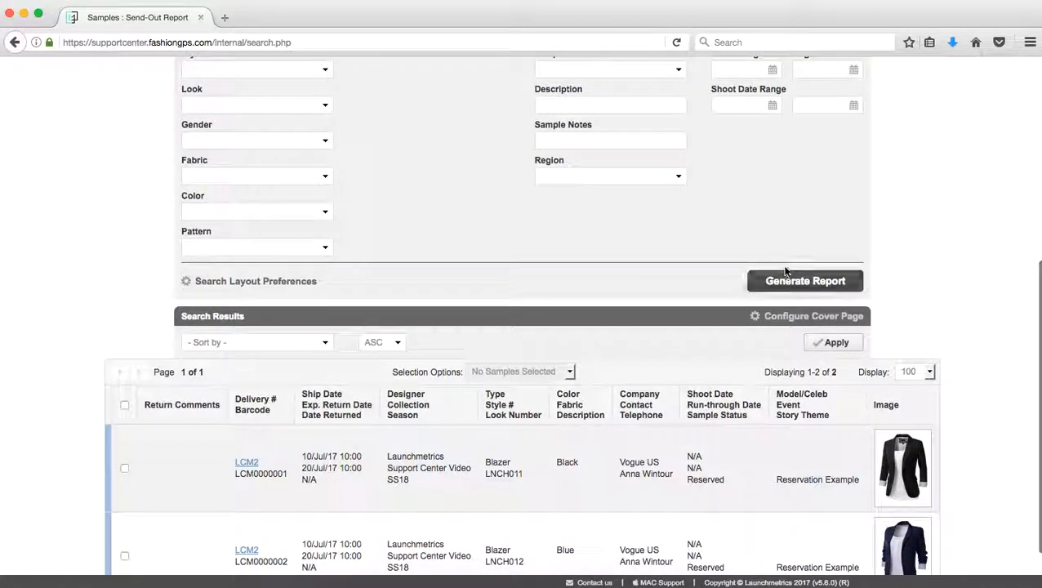
left_click(788, 280)
scroll(784, 277, "down", 8)
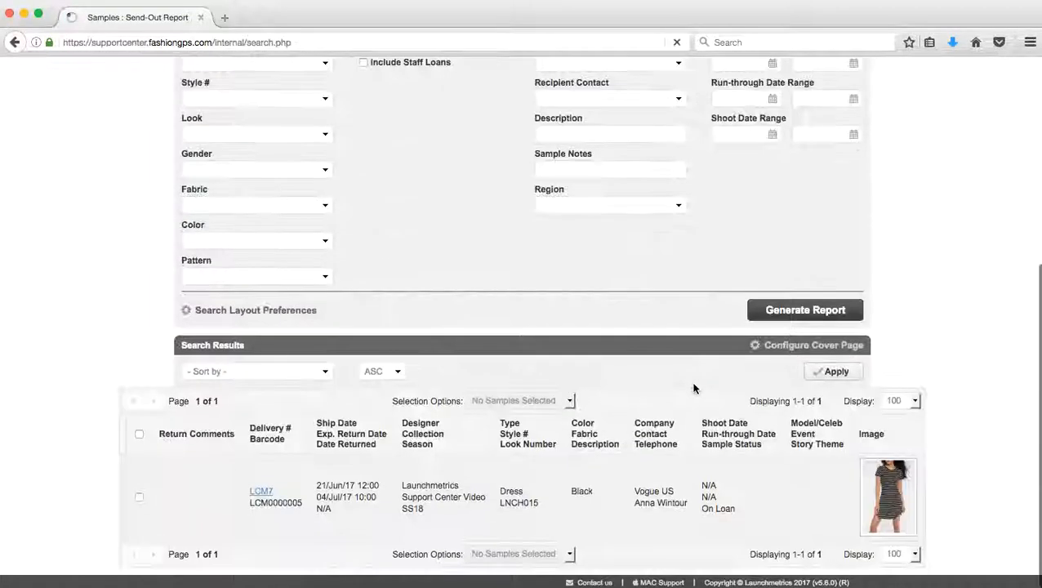
Step: Set the delivery status filter to Closed and Canceled and generate the report
scroll(618, 466, "up", 5)
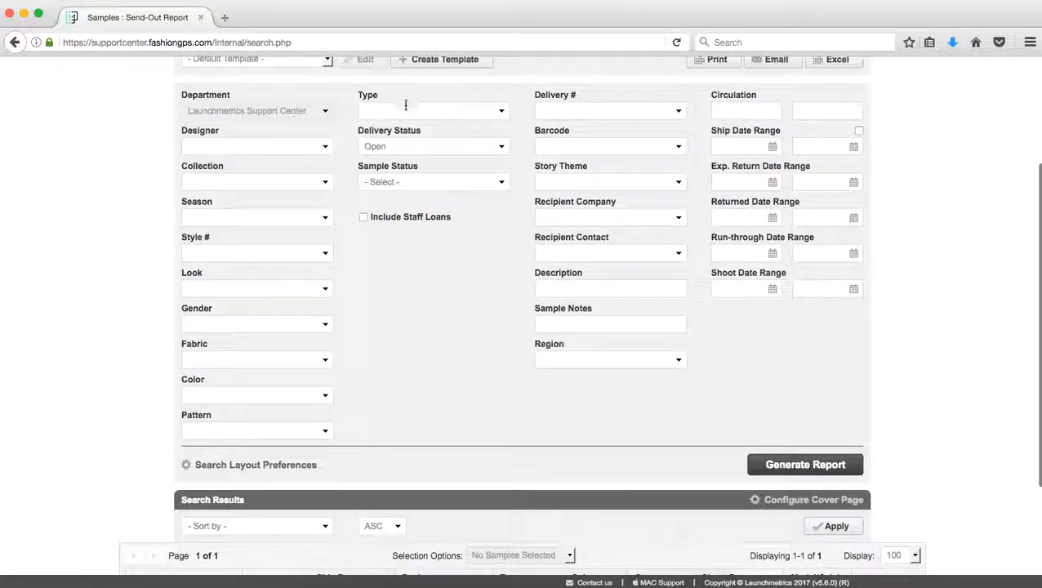
left_click(428, 148)
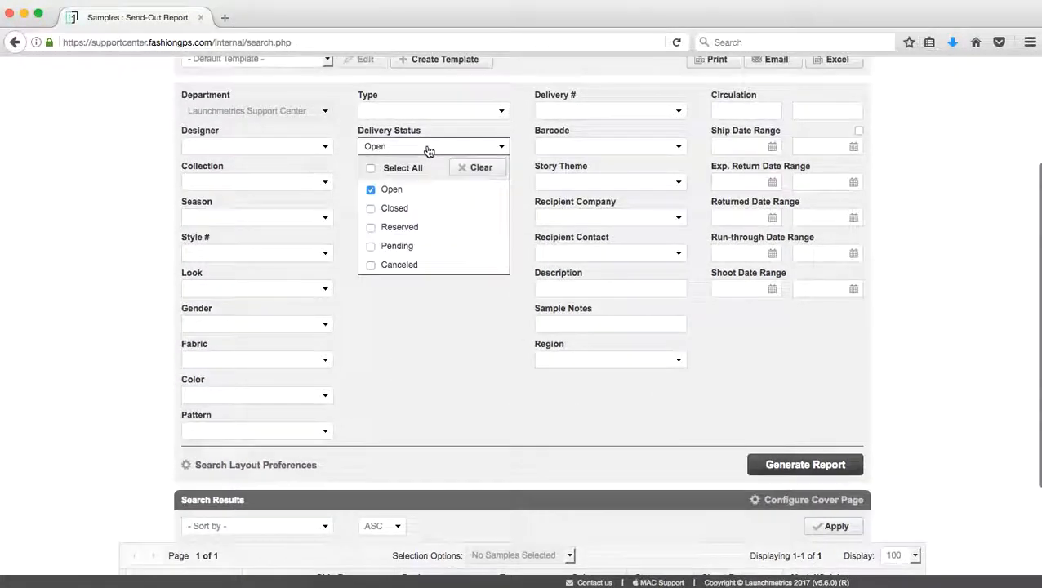
left_click(432, 213)
left_click(425, 266)
left_click(825, 469)
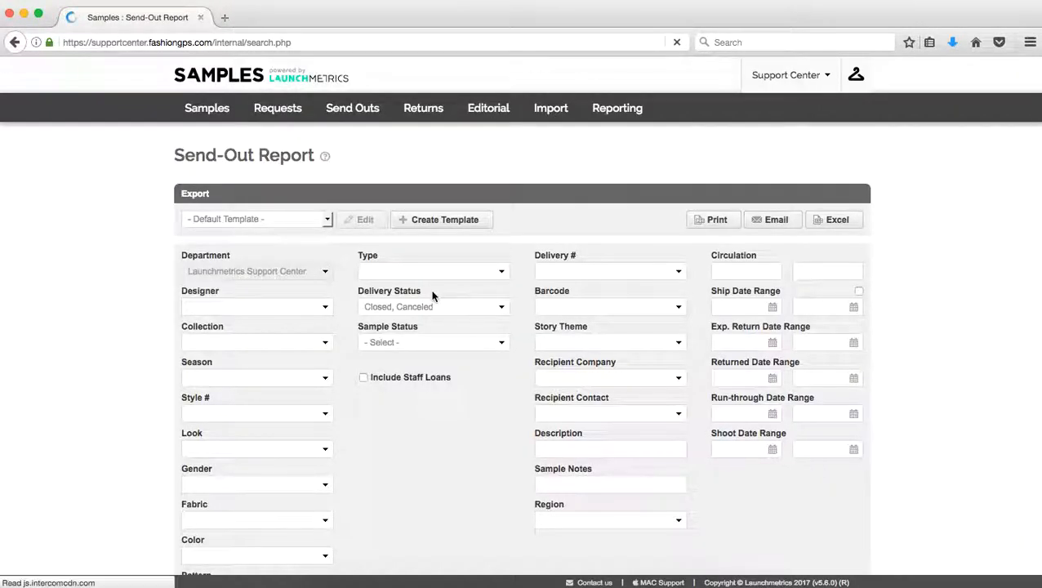
Step: Clear the delivery status filter
left_click(433, 306)
left_click(415, 369)
left_click(472, 328)
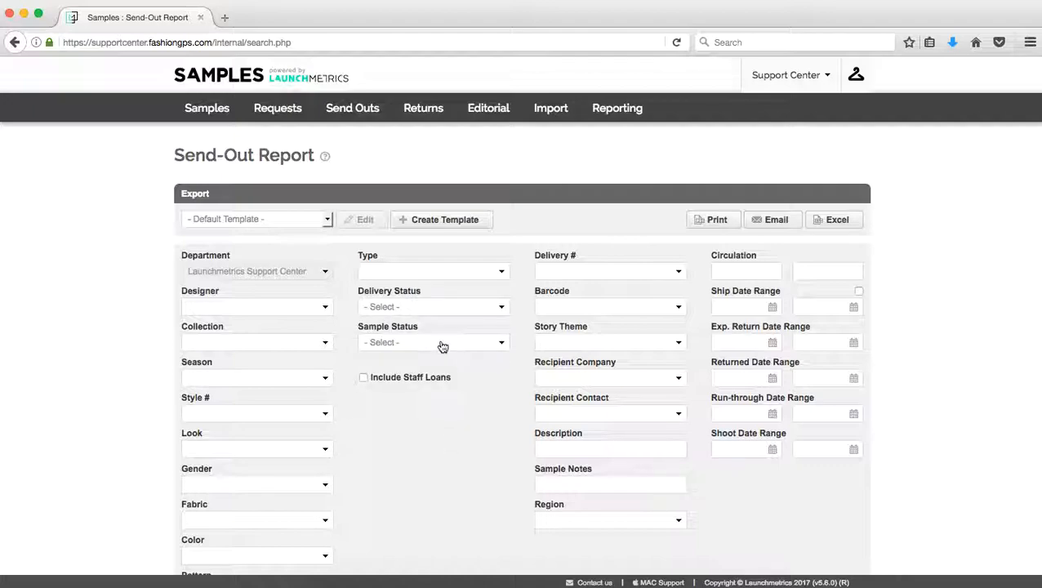
Step: Filter the report by the Gifted sample status and generate it
left_click(442, 348)
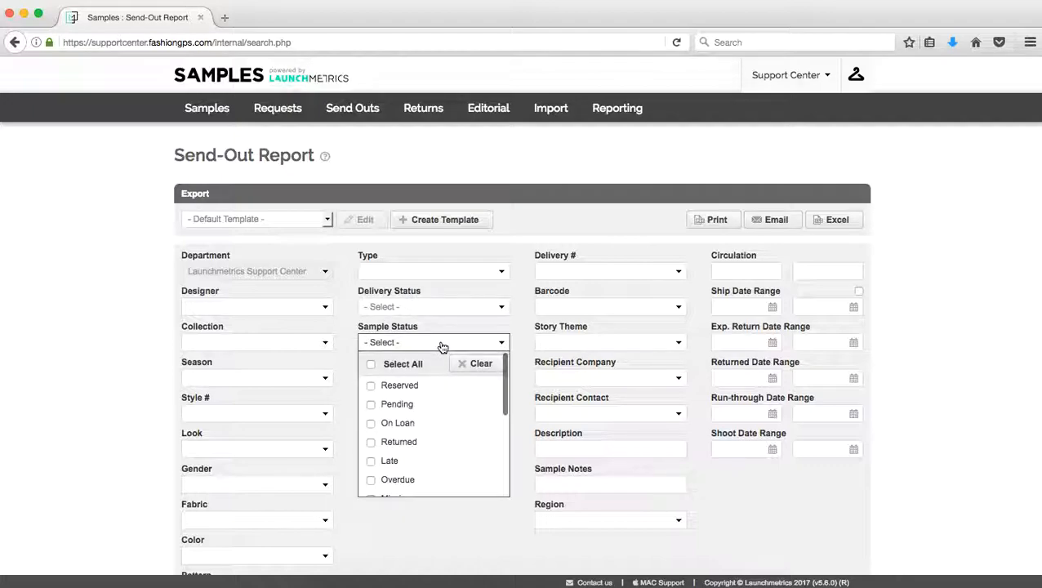
scroll(452, 421, "down", 2)
scroll(453, 421, "down", 3)
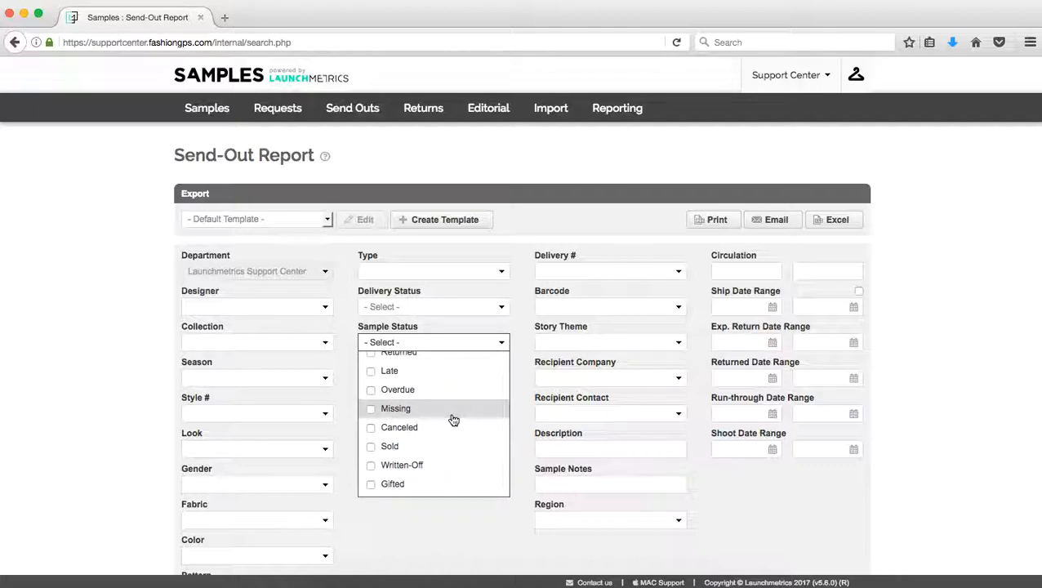
scroll(454, 420, "down", 2)
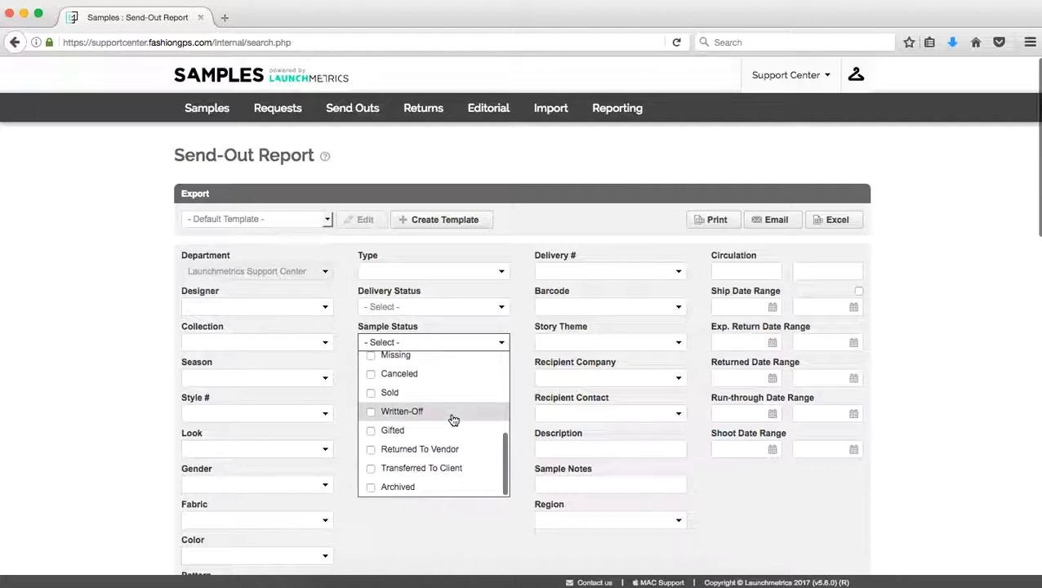
left_click(395, 431)
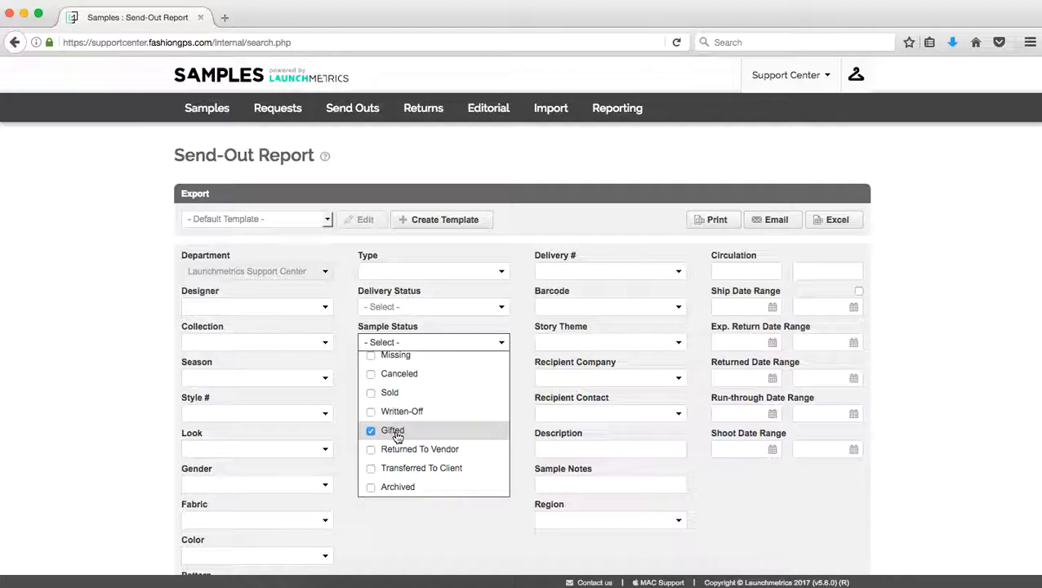
scroll(439, 512, "down", 10)
left_click(808, 162)
scroll(677, 316, "down", 5)
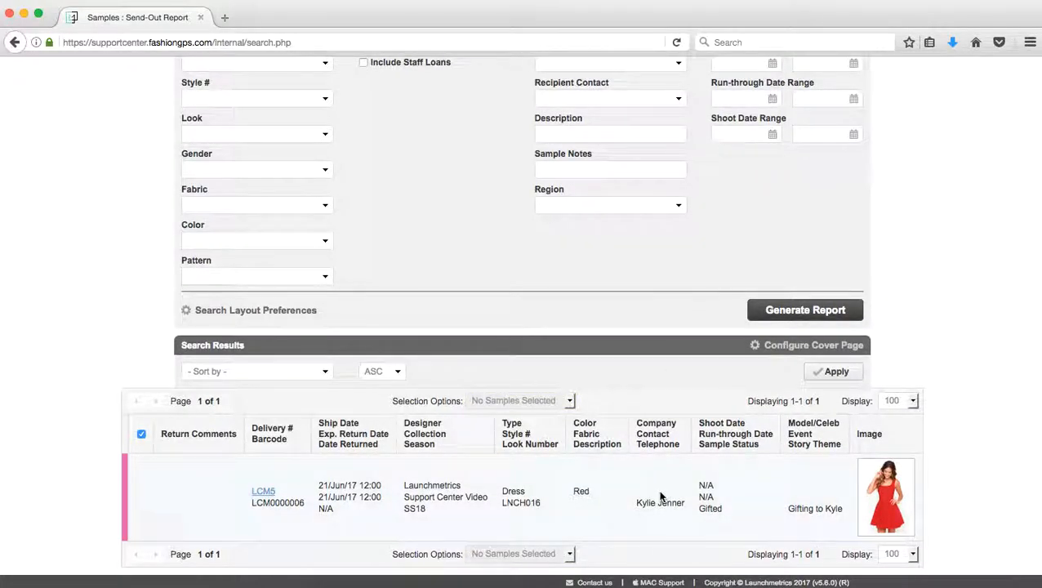
Step: Examine the available sample status options and the report results for gifted samples
scroll(630, 400, "up", 2)
scroll(630, 399, "up", 1)
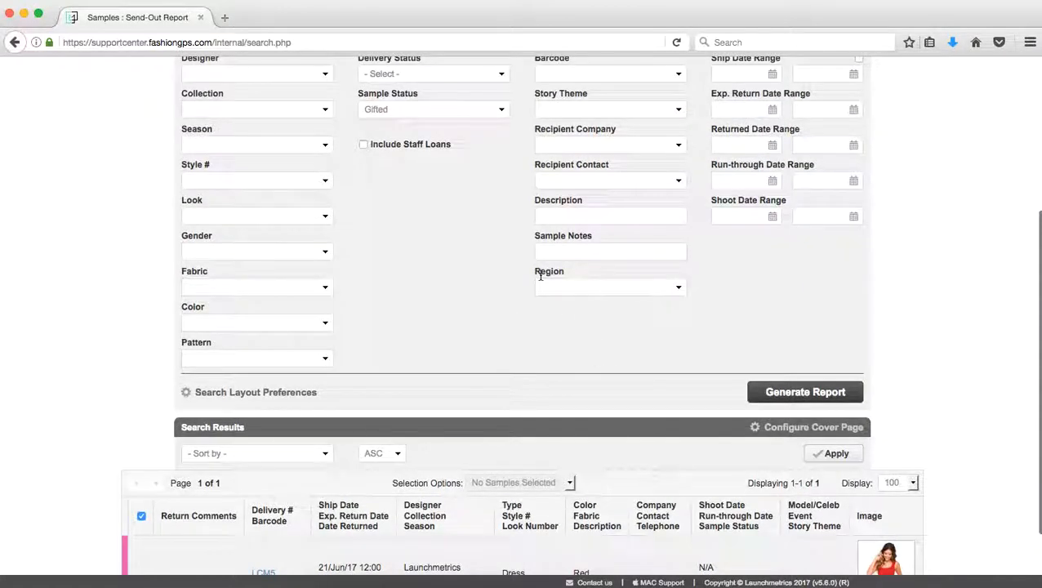
left_click(461, 110)
scroll(464, 232, "down", 5)
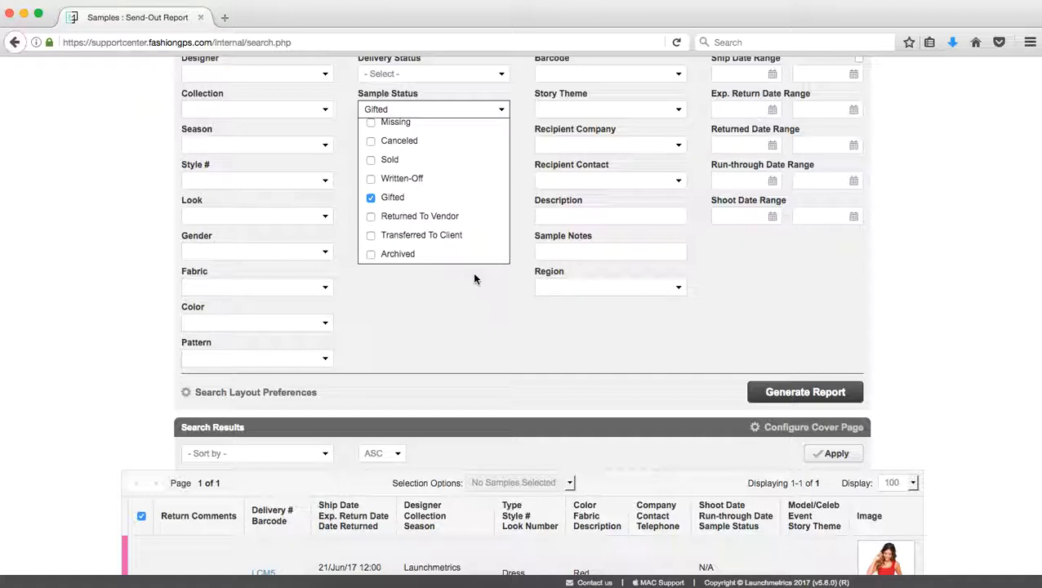
scroll(474, 278, "up", 5)
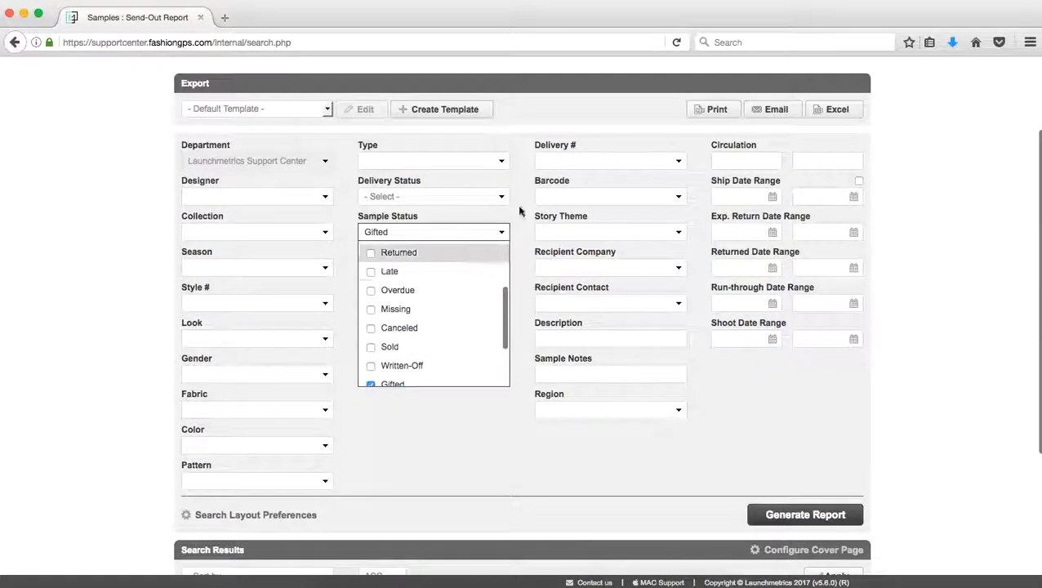
left_click(581, 143)
scroll(581, 143, "up", 2)
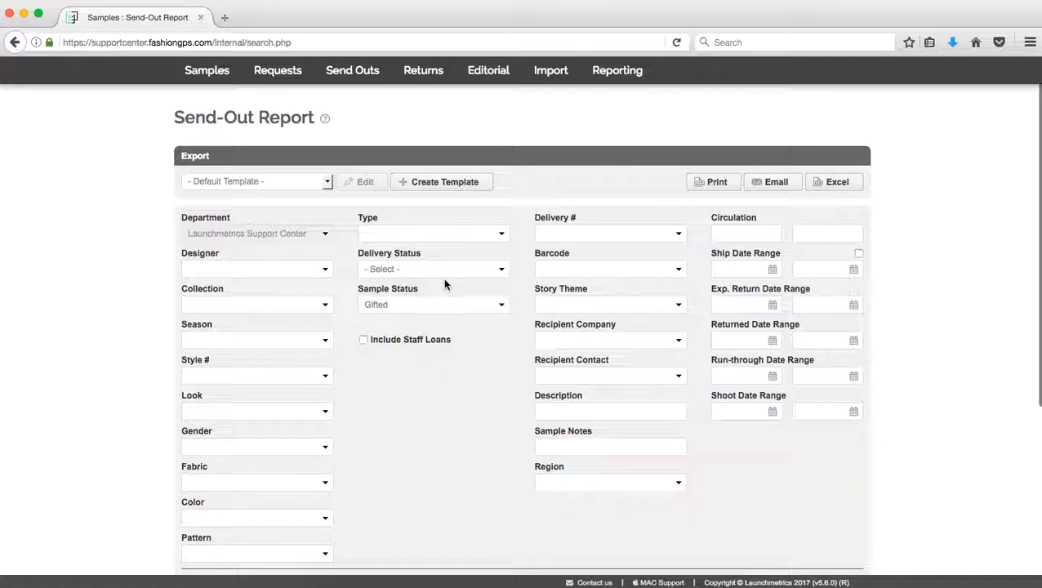
left_click(439, 306)
left_click(465, 481)
scroll(465, 482, "down", 7)
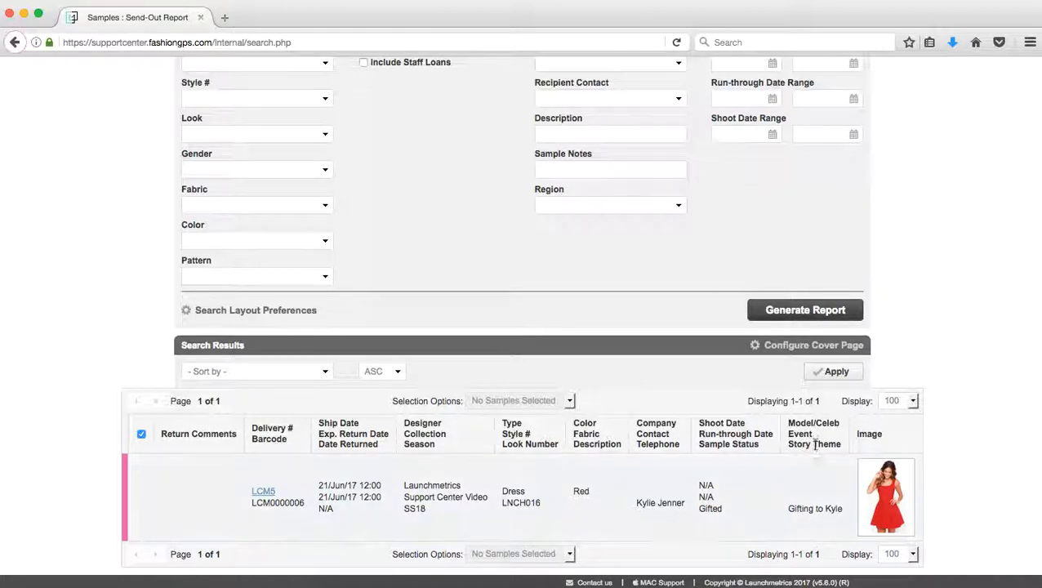
scroll(616, 321, "up", 5)
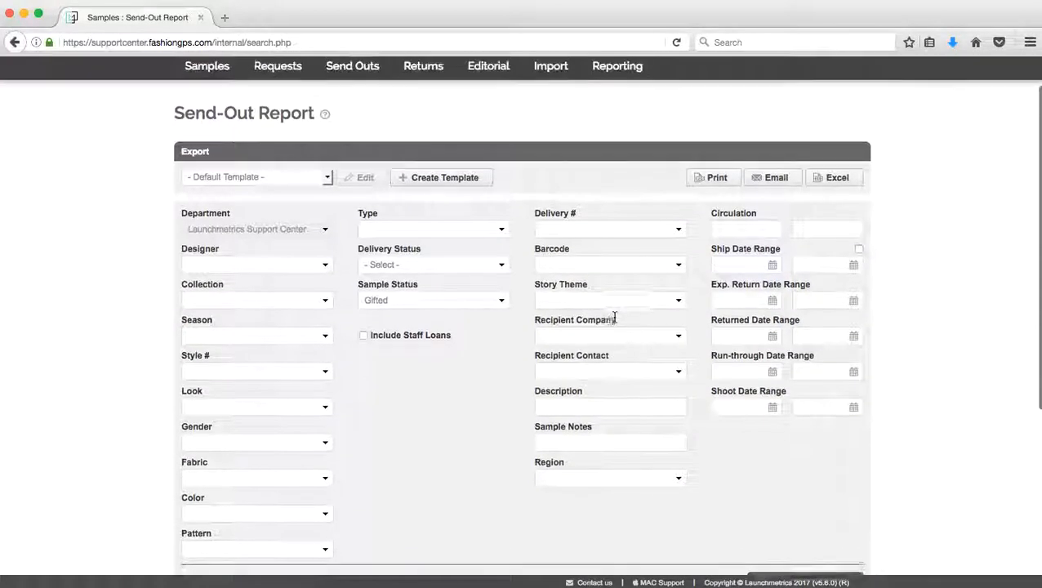
Step: Start a new export template named Support Center Example and check its privacy options, keeping it Private
left_click(467, 187)
left_click(300, 146)
type("Su")
key("Down")
key("Return")
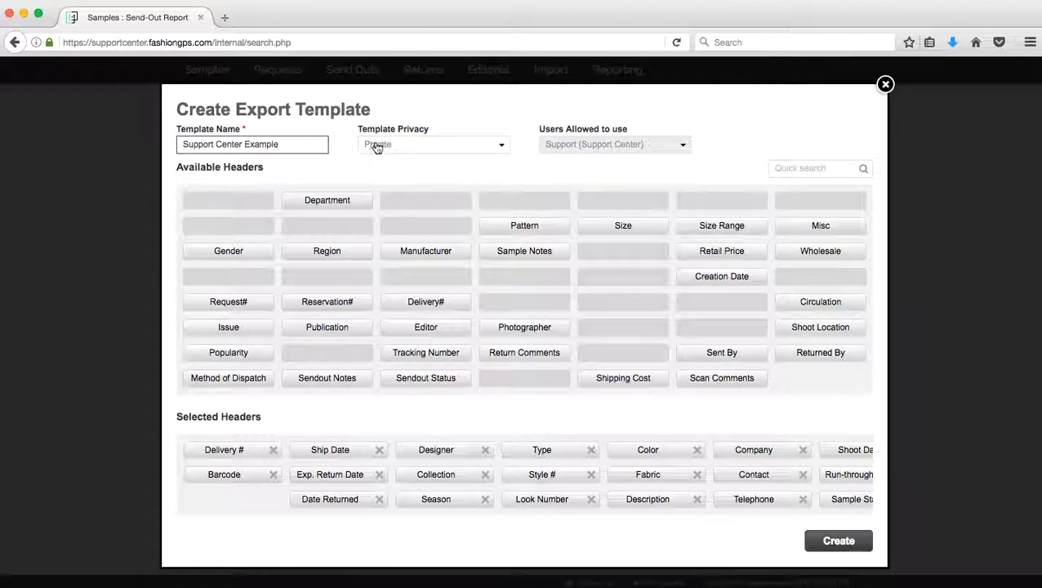
left_click(442, 150)
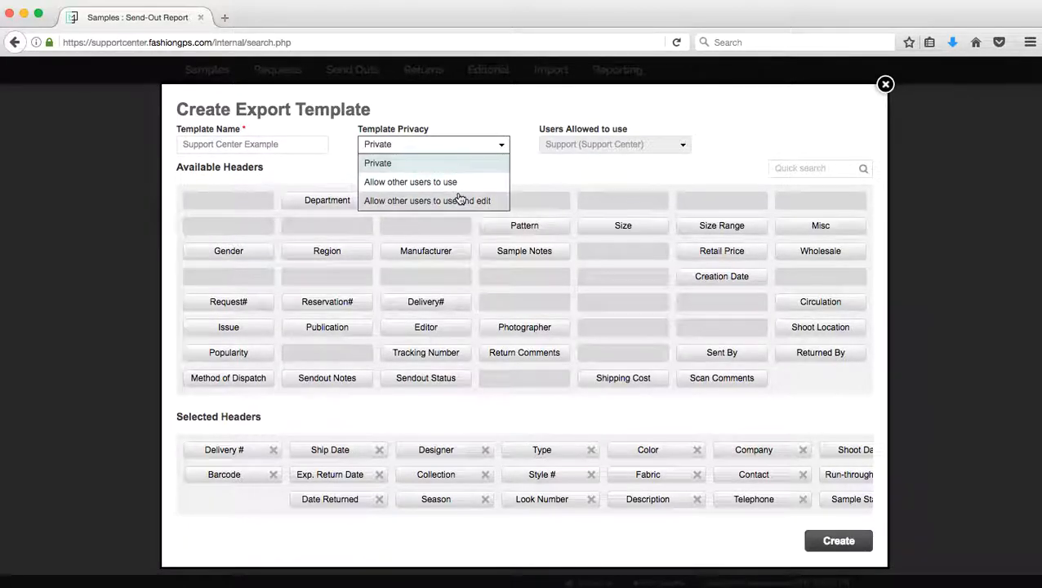
left_click(493, 119)
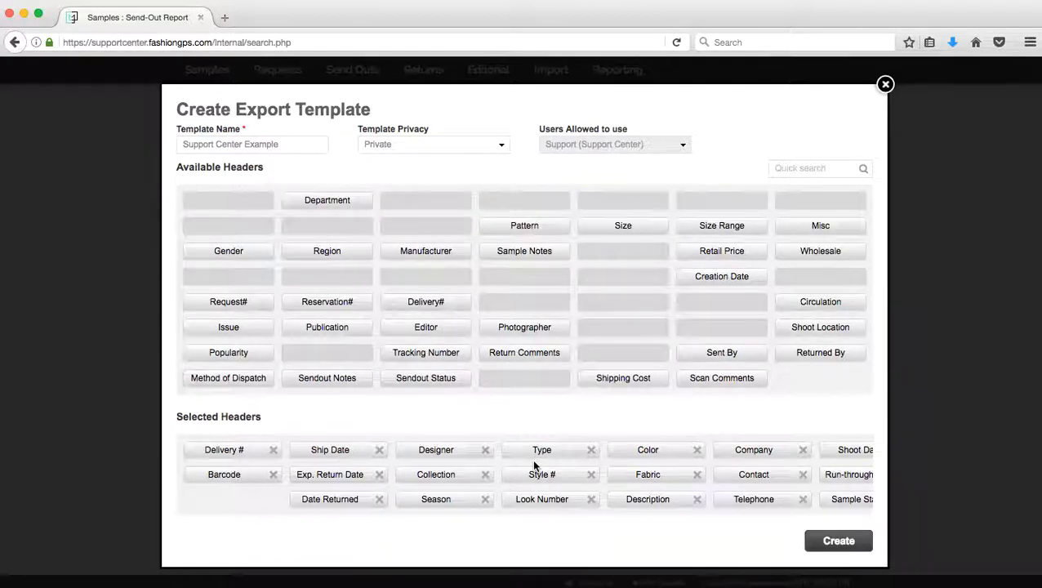
Step: Remove the Look Number, Fabric and Description headers from the template and move Color beneath Style #
left_click(592, 499)
left_click(696, 474)
left_click(696, 474)
left_click_drag(674, 457, 572, 500)
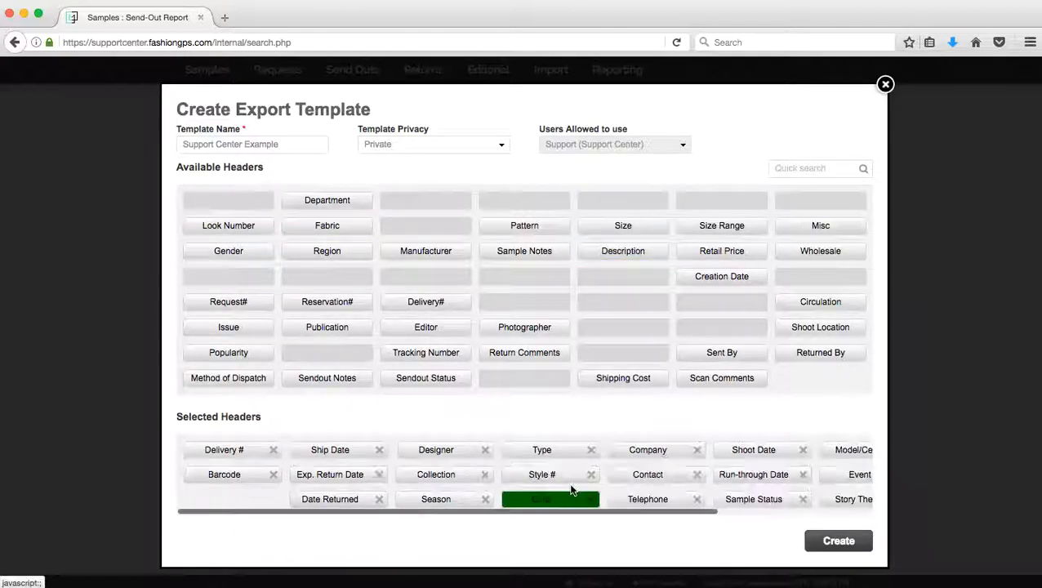
scroll(725, 482, "right", 3)
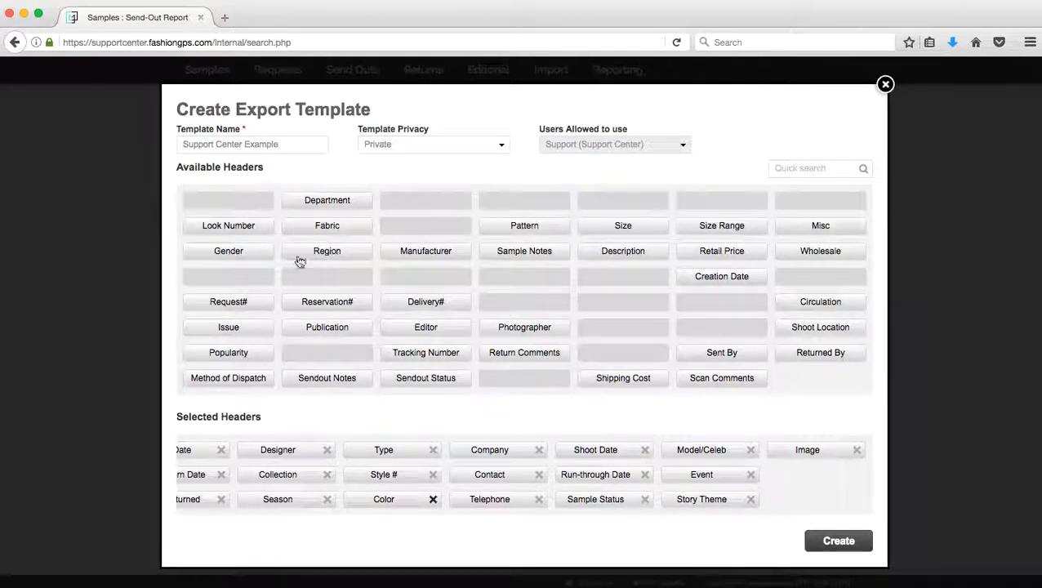
Step: Find the Popularity header by searching for "pop", add it to the selected headers and create the template
left_click(793, 168)
type("pop")
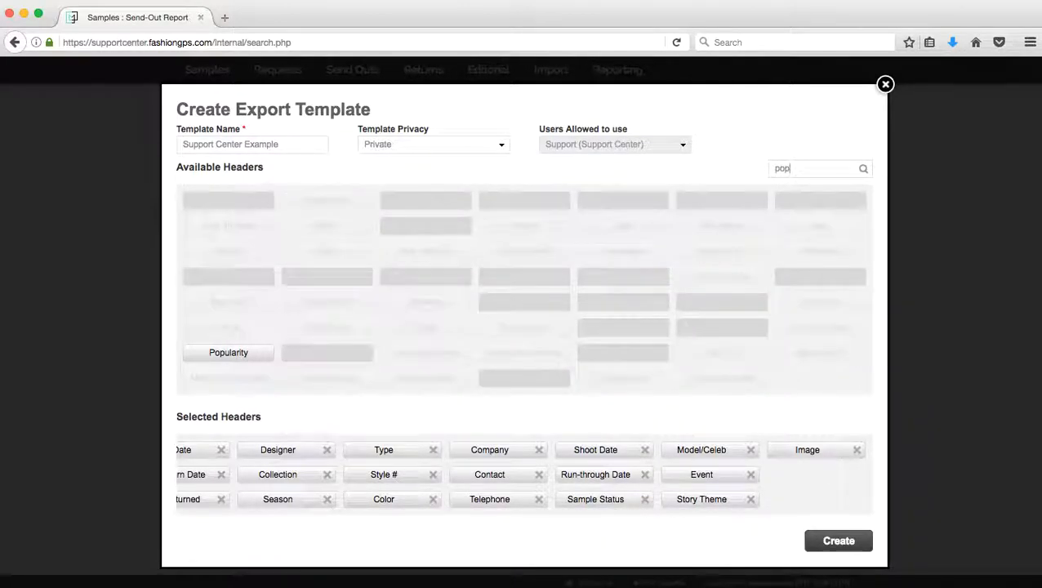
left_click(243, 358)
left_click(833, 541)
scroll(699, 451, "down", 5)
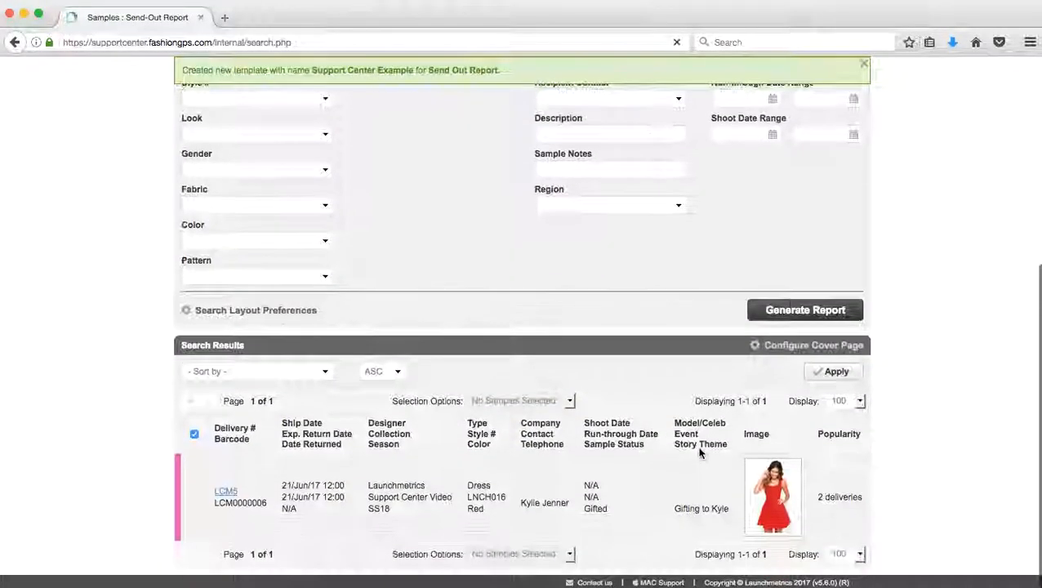
Step: Remove Gifted from the sample status filter and generate the report with the new template
scroll(595, 293, "up", 3)
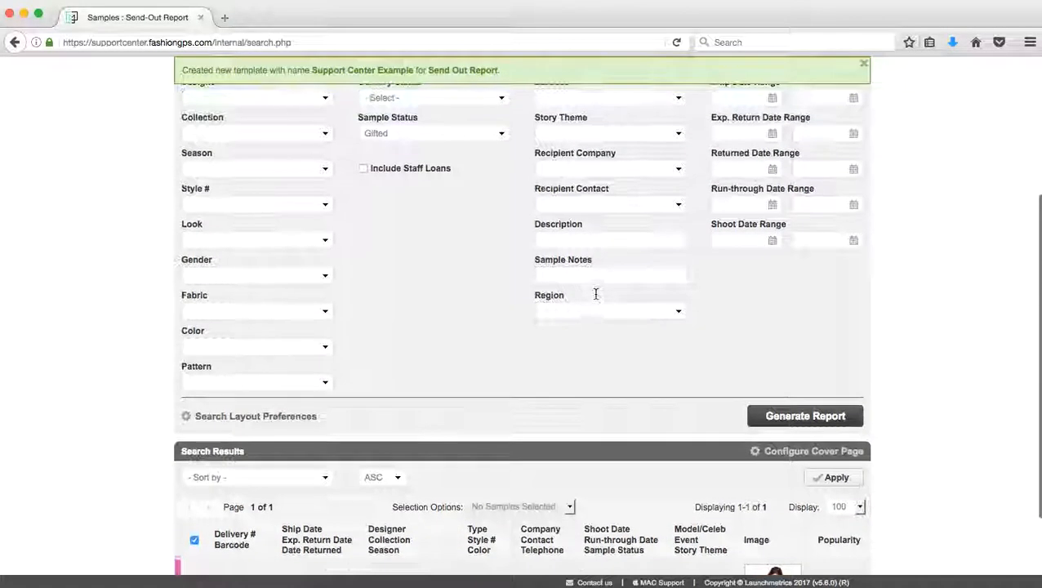
left_click(478, 133)
scroll(449, 258, "down", 3)
left_click(441, 273)
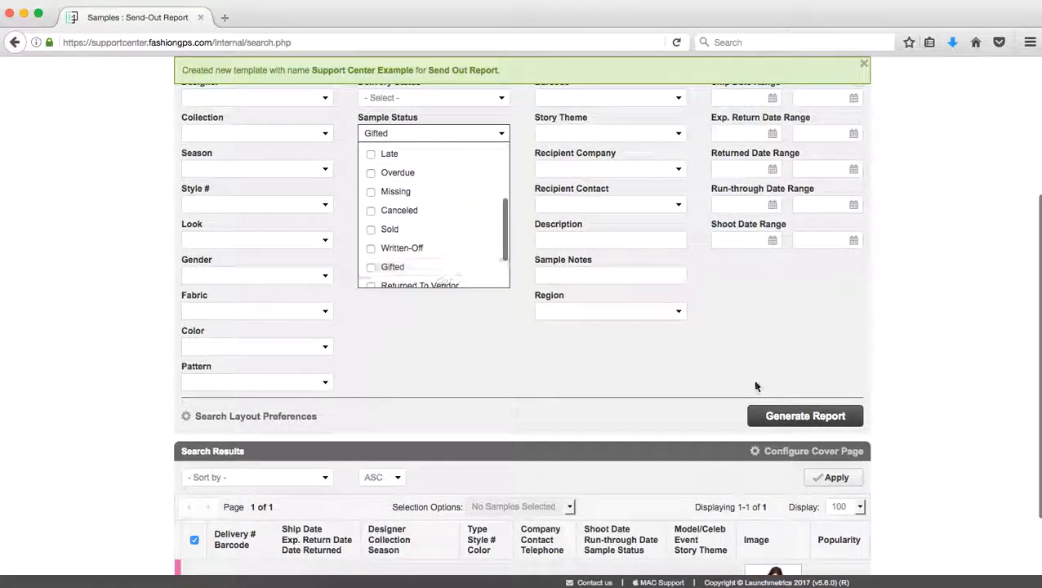
left_click(788, 416)
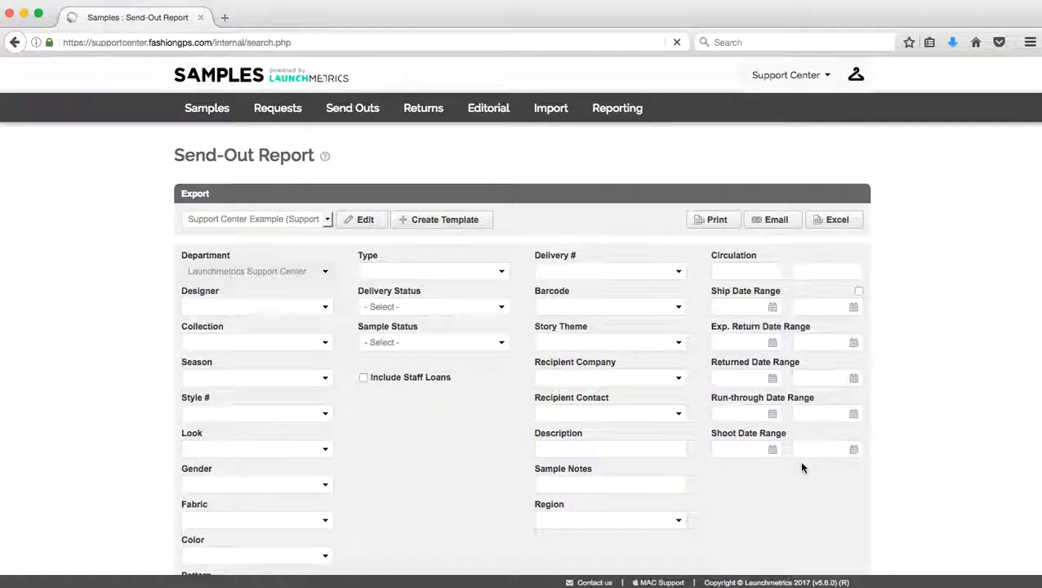
scroll(799, 460, "down", 5)
scroll(798, 460, "down", 3)
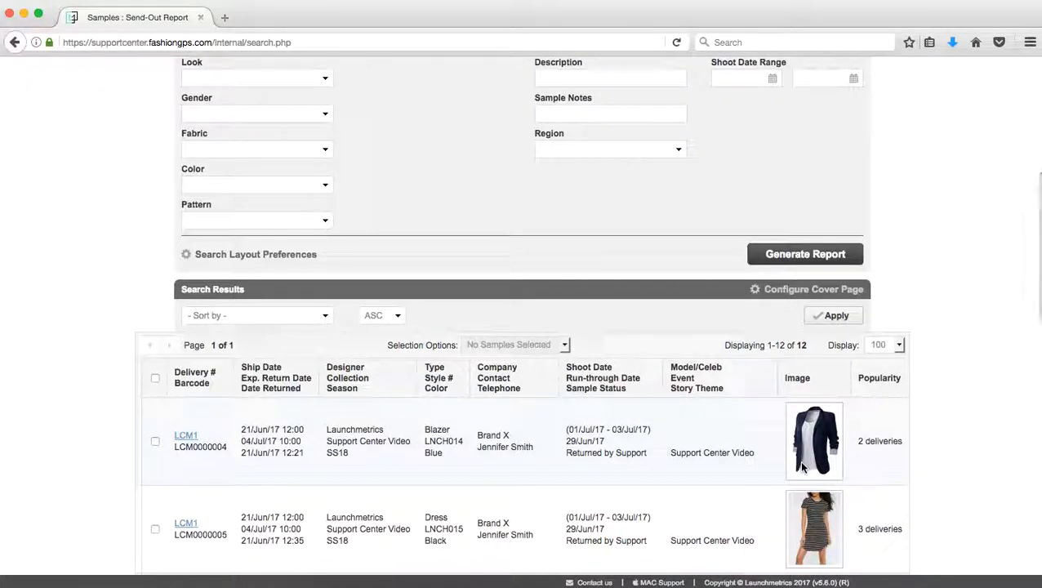
Step: Sort the search results by Popularity in ascending order
scroll(799, 460, "down", 2)
scroll(799, 460, "down", 1)
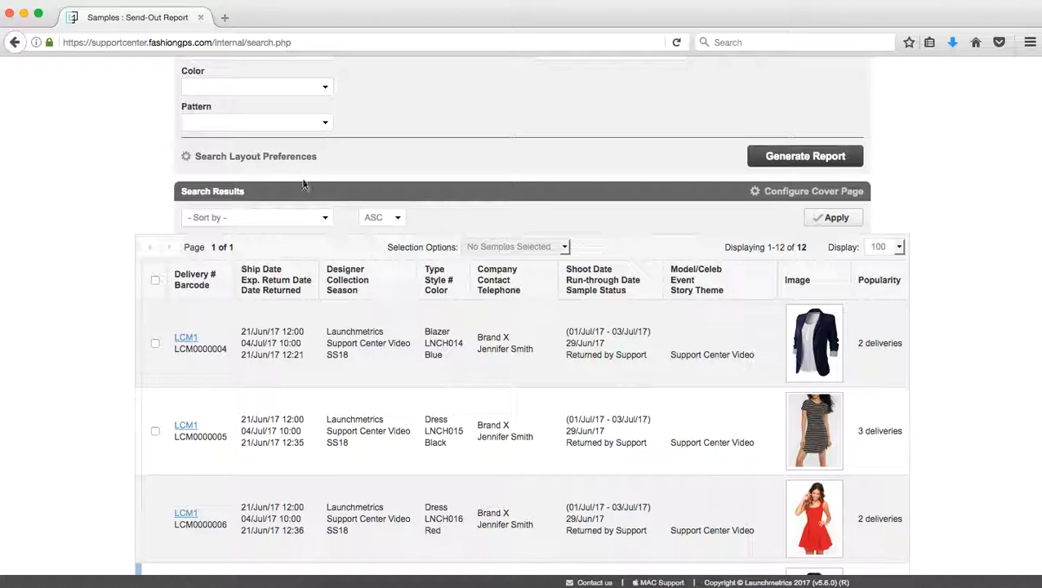
left_click(314, 222)
scroll(310, 302, "down", 3)
scroll(298, 360, "down", 3)
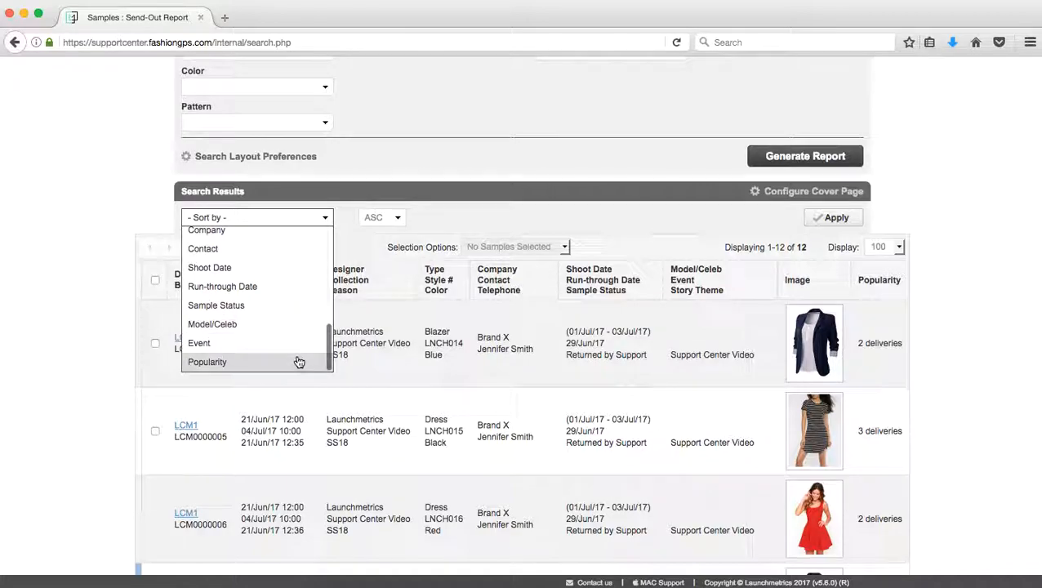
left_click(298, 360)
left_click(829, 219)
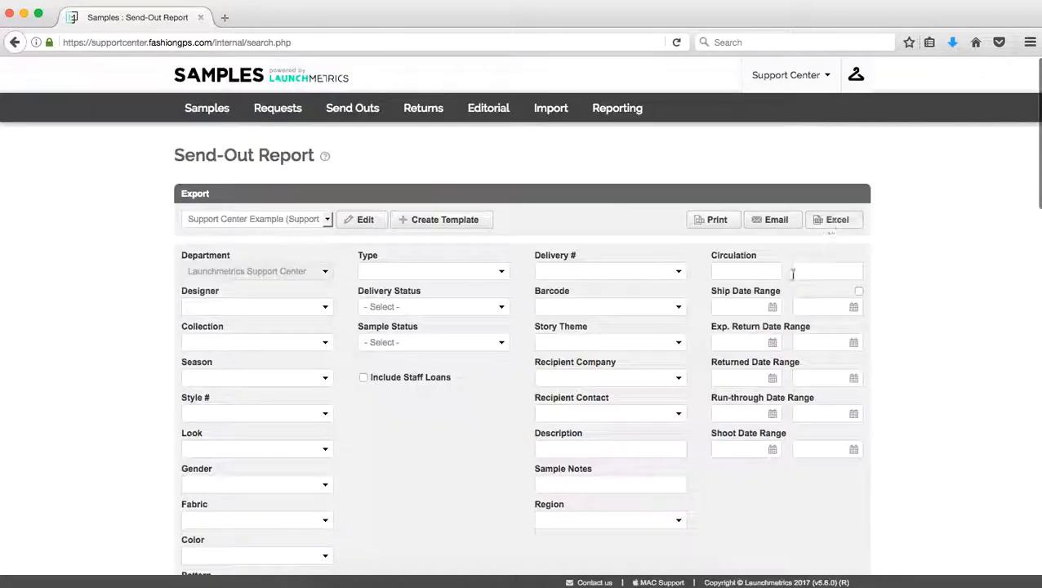
Step: Change the Popularity sort order of the search results to DESC and apply it
scroll(760, 333, "down", 5)
scroll(760, 334, "down", 3)
left_click(394, 165)
left_click(378, 203)
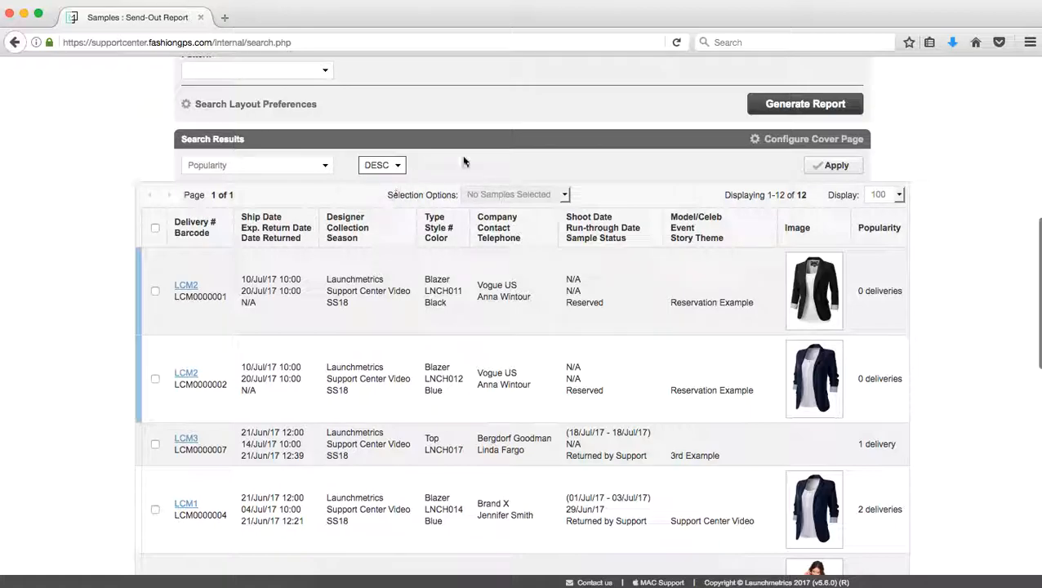
left_click(837, 166)
Step: Review the delivery counts in the Popularity column for all samples in the sorted search results
scroll(835, 291, "down", 5)
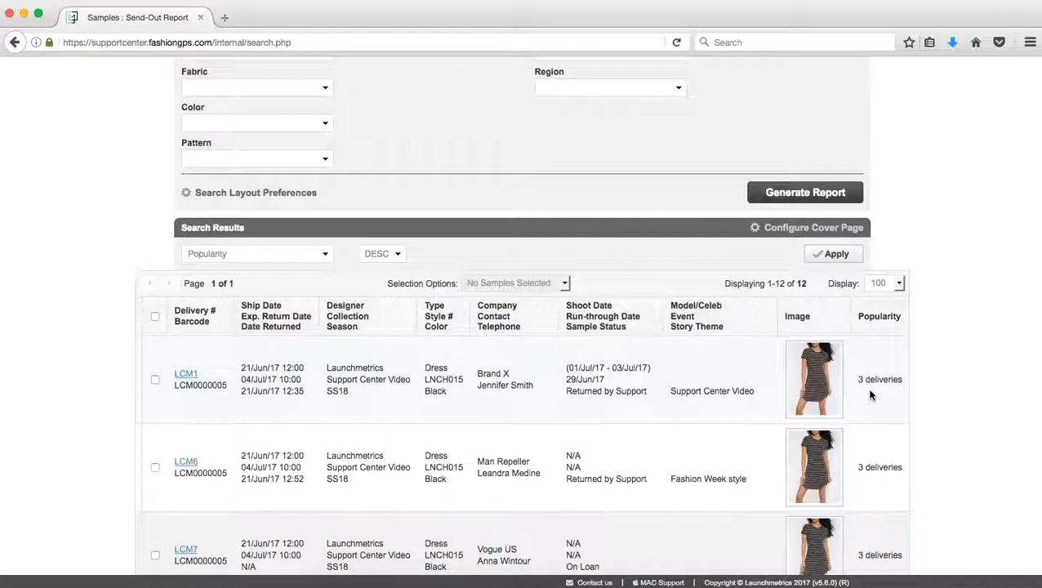
scroll(870, 387, "down", 2)
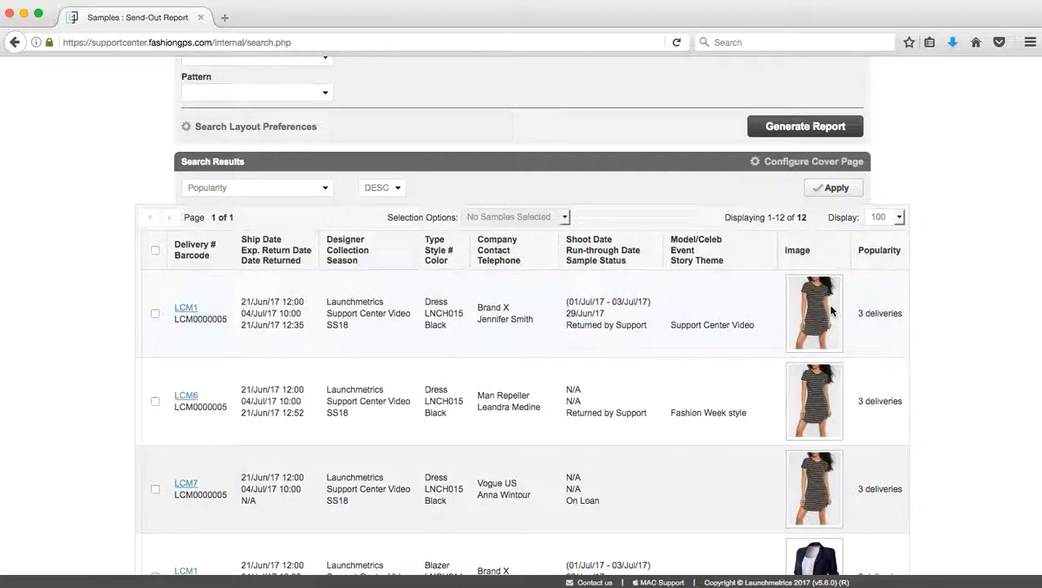
scroll(751, 406, "down", 5)
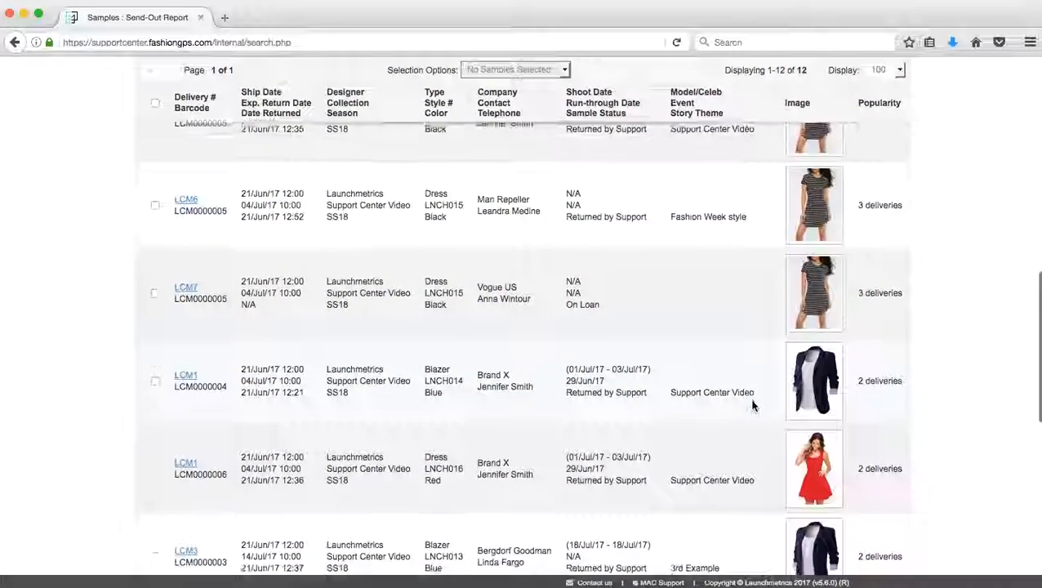
scroll(752, 406, "down", 2)
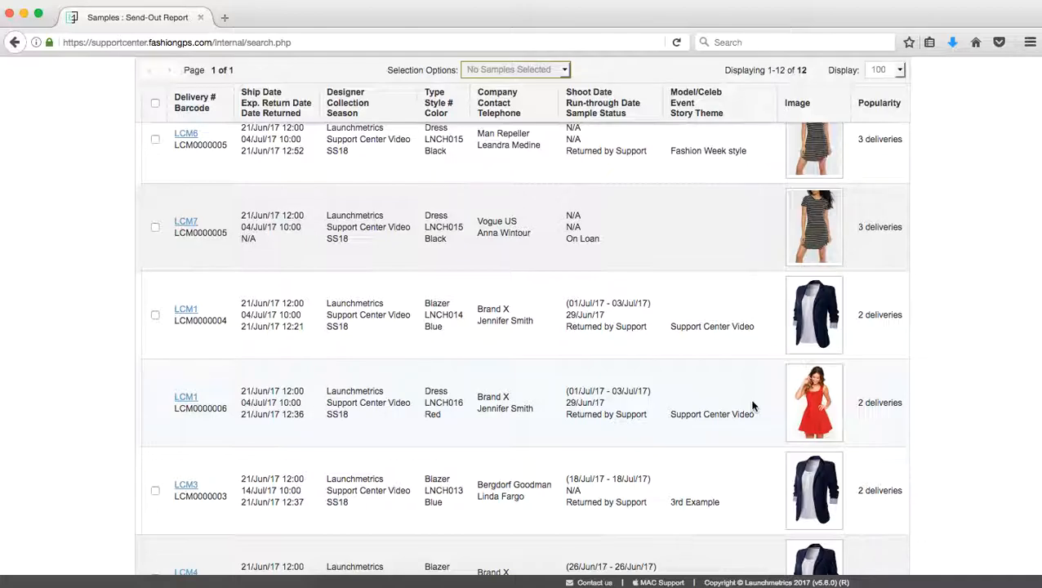
scroll(842, 391, "down", 5)
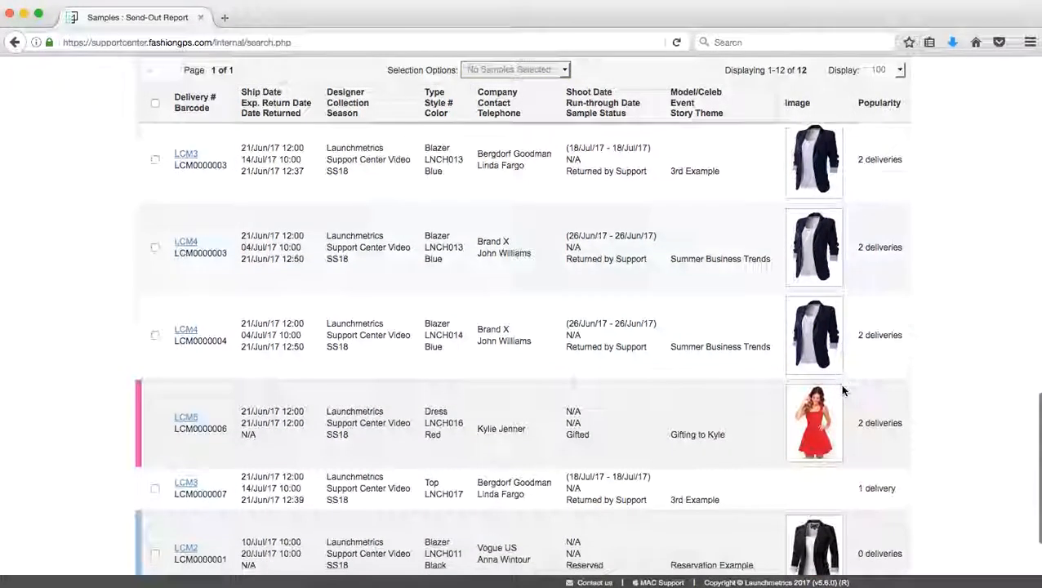
scroll(840, 383, "down", 2)
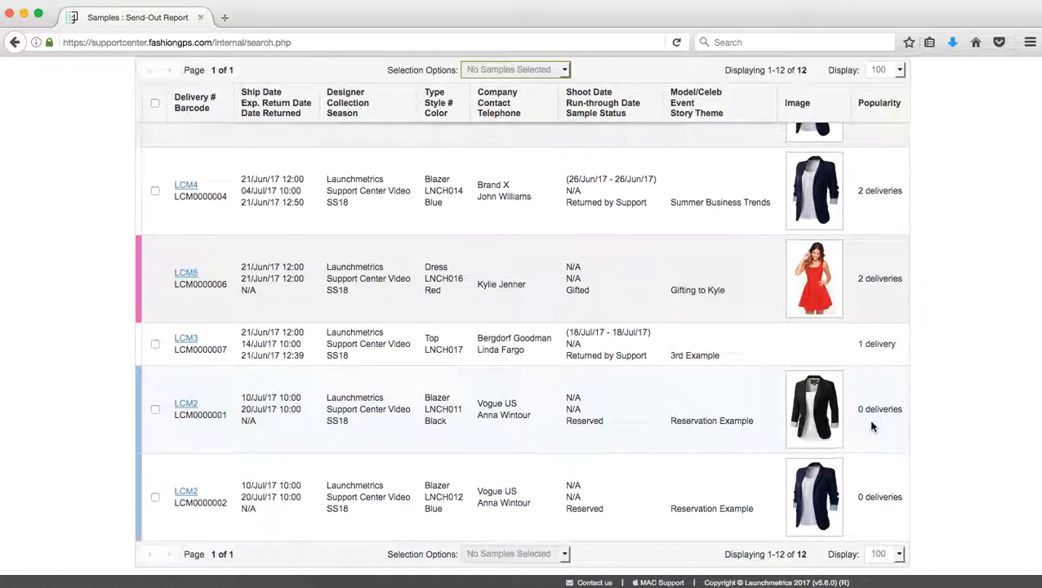
scroll(871, 422, "up", 5)
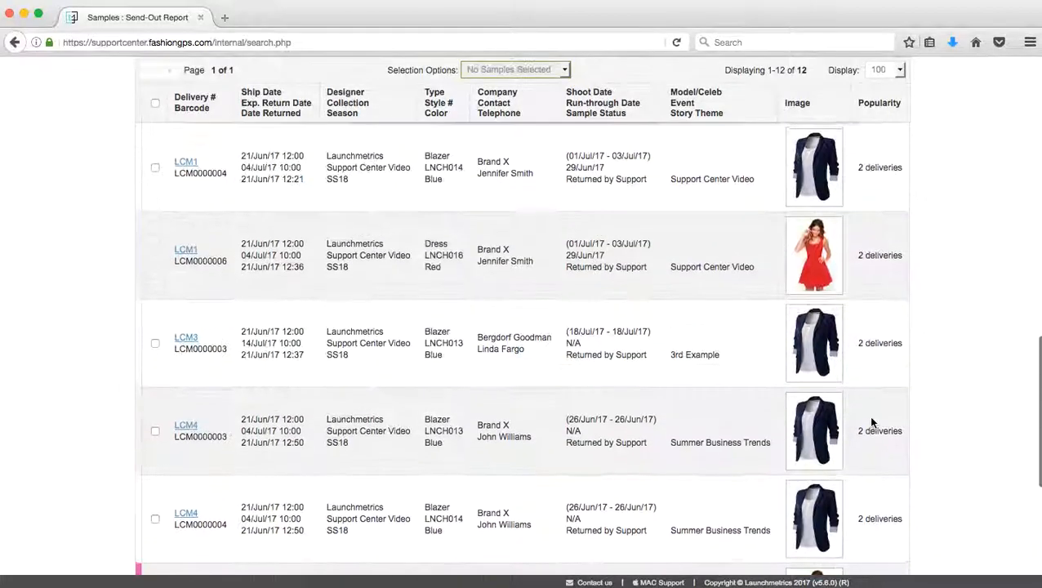
scroll(872, 422, "up", 5)
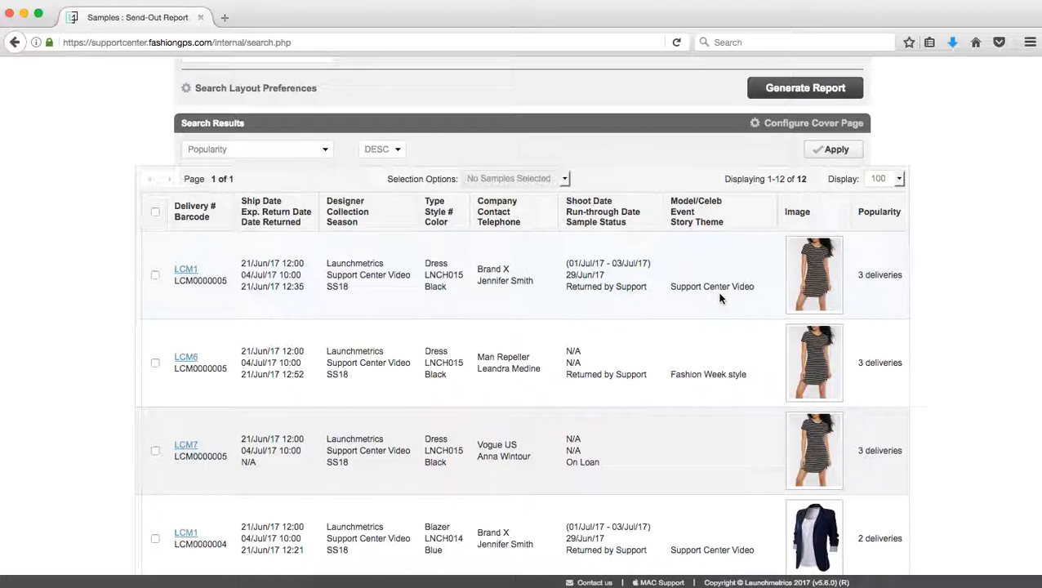
scroll(720, 298, "up", 3)
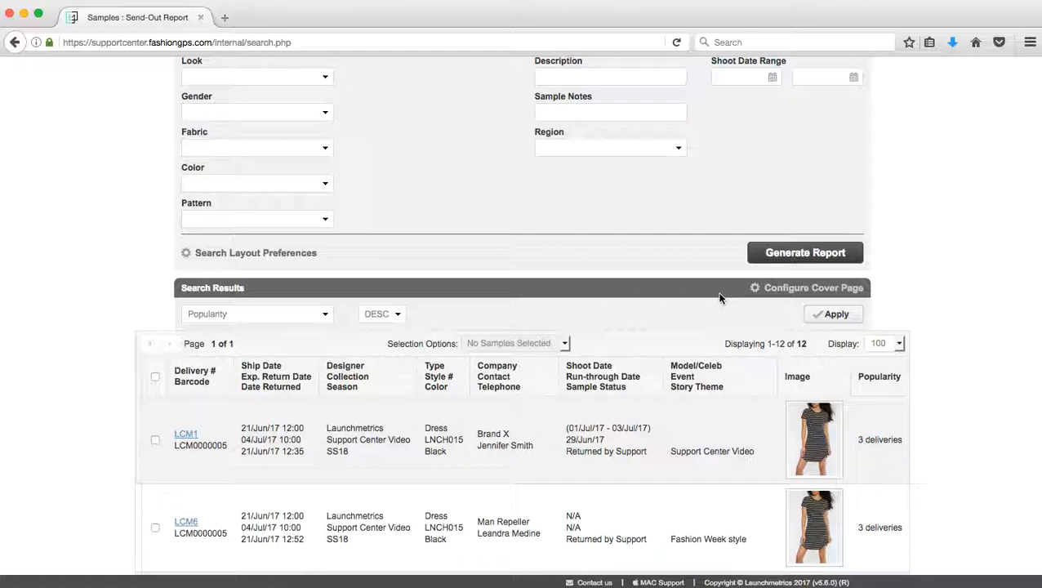
scroll(720, 298, "up", 5)
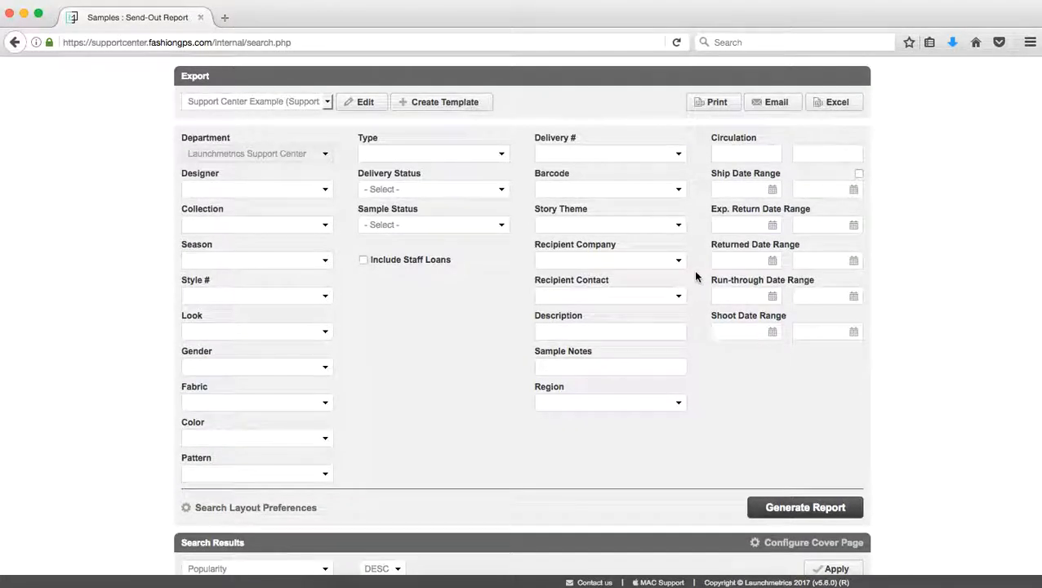